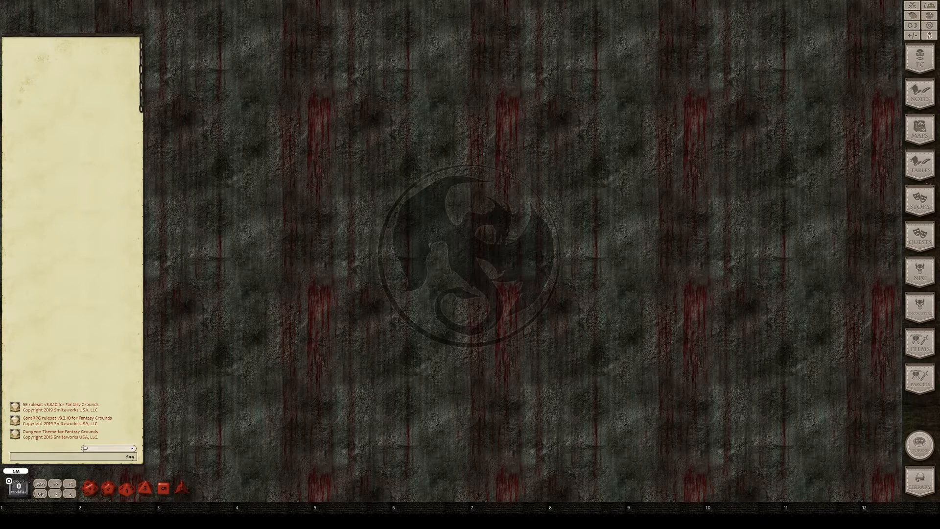
Open the character list and enable all record categories for the sidebar in the library
click(916, 68)
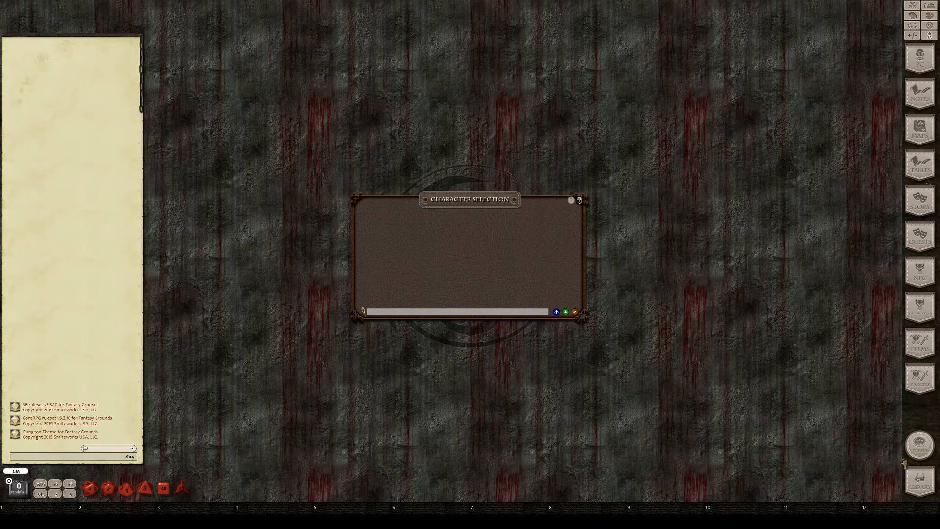
click(922, 482)
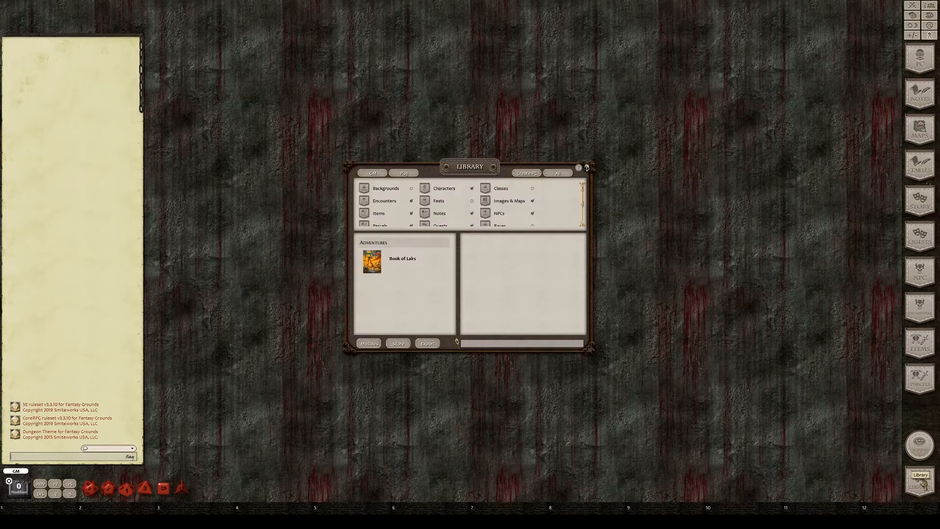
click(559, 174)
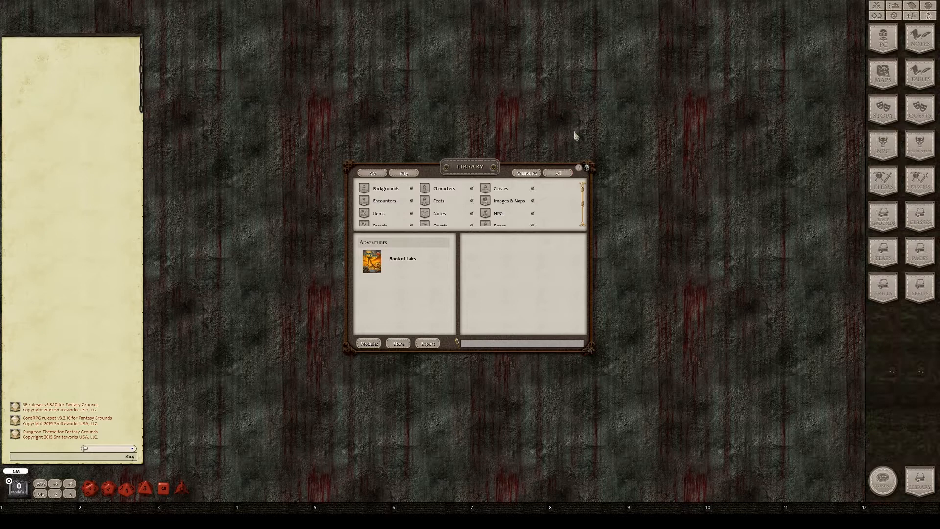
click(586, 168)
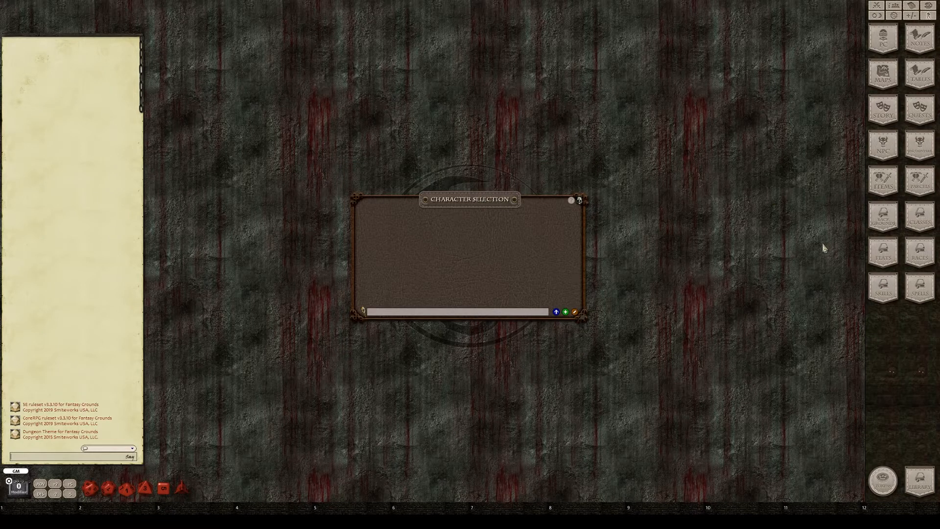
Create a new character named Test1, place its sheet beside the character list, and close that list
click(565, 312)
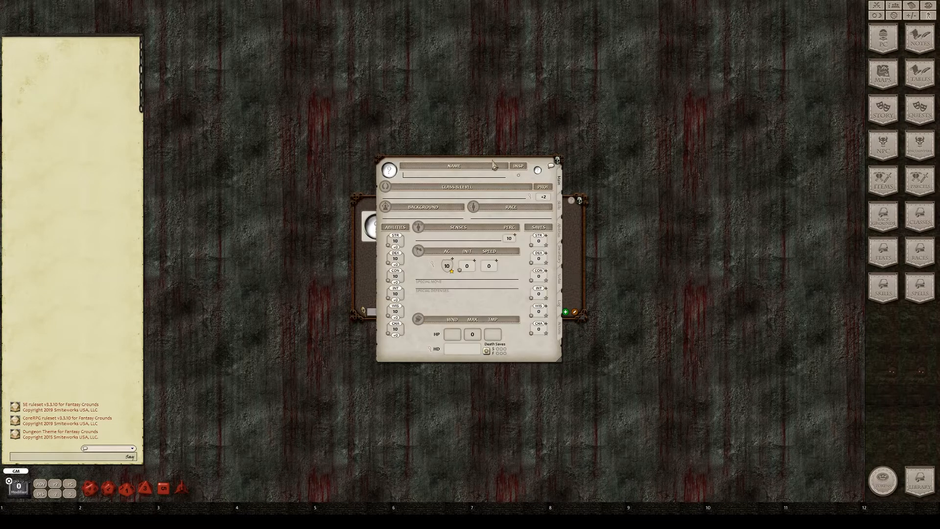
drag(493, 165, 707, 238)
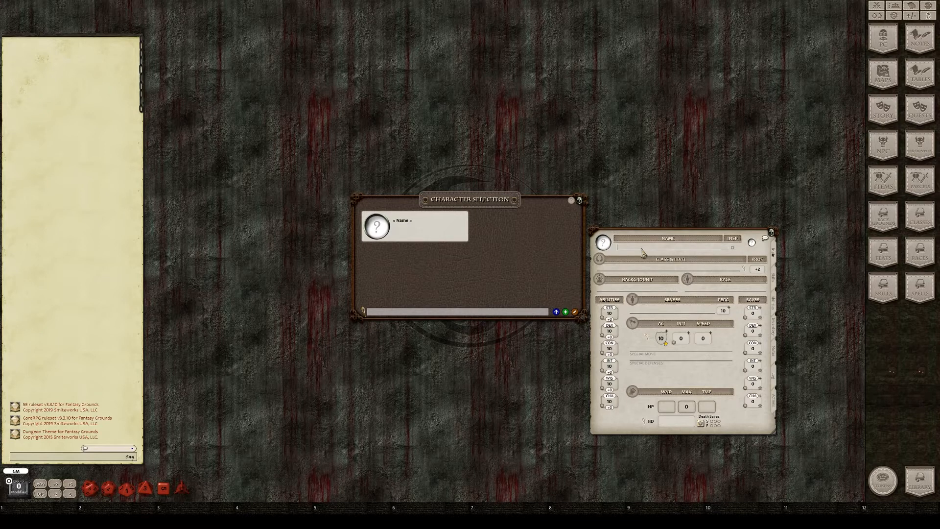
text(Test1)
click(580, 201)
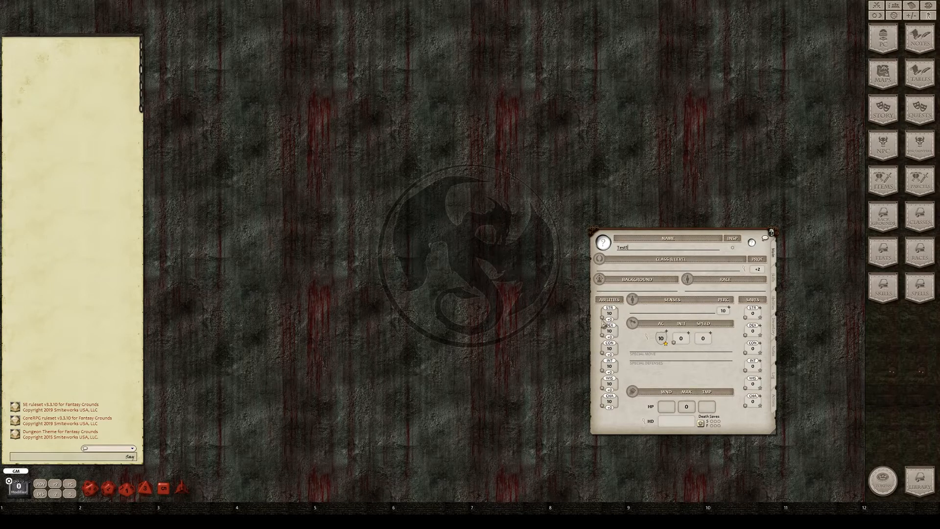
Roll four d6 twice and note the scores 14 and 15 in the sheet's special move field
right_click(161, 493)
click(190, 481)
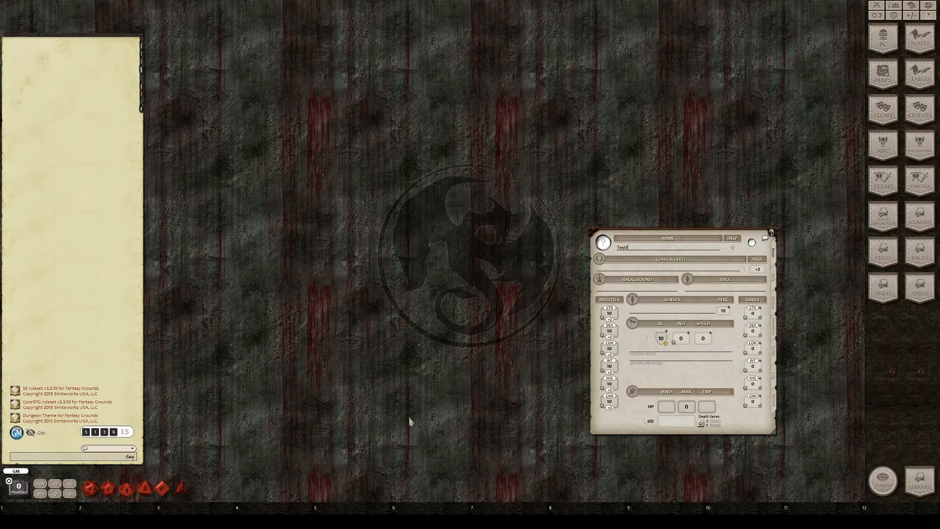
click(642, 350)
text(14)
right_click(162, 487)
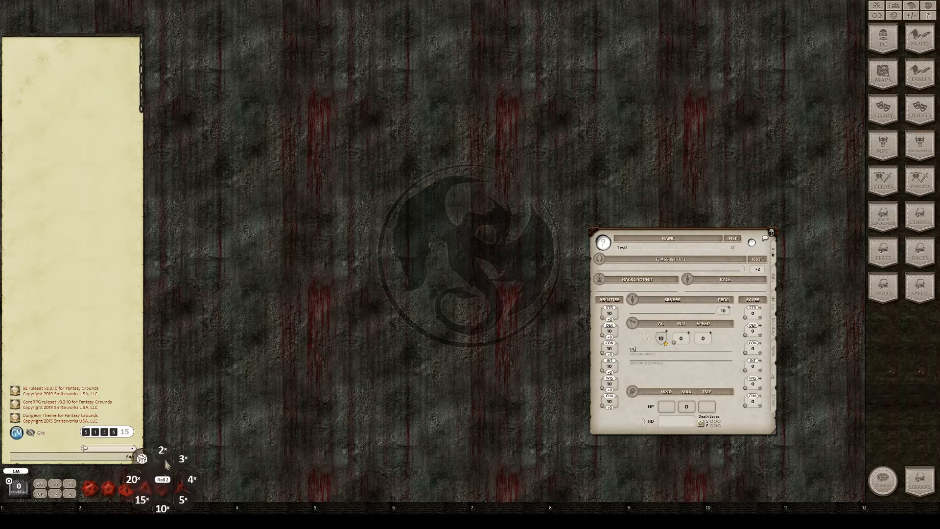
click(188, 478)
text(,15)
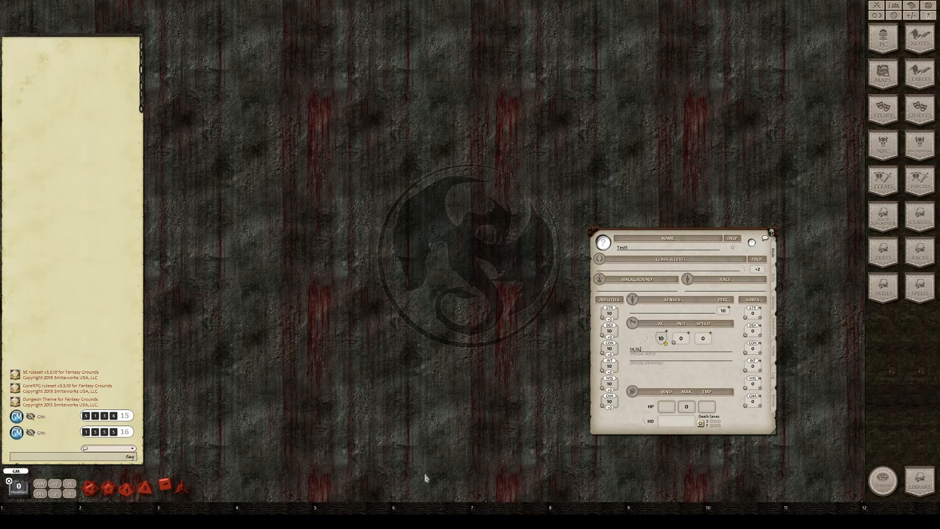
Roll four d6 two more times and append the scores 12 and 11 to the noted list
right_click(162, 487)
click(189, 477)
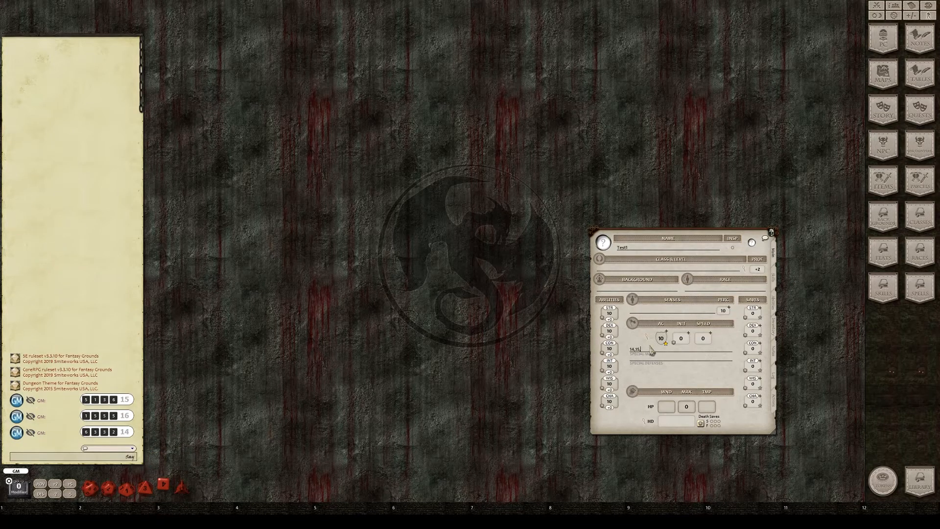
text(,12)
right_click(162, 487)
click(189, 478)
text(,11)
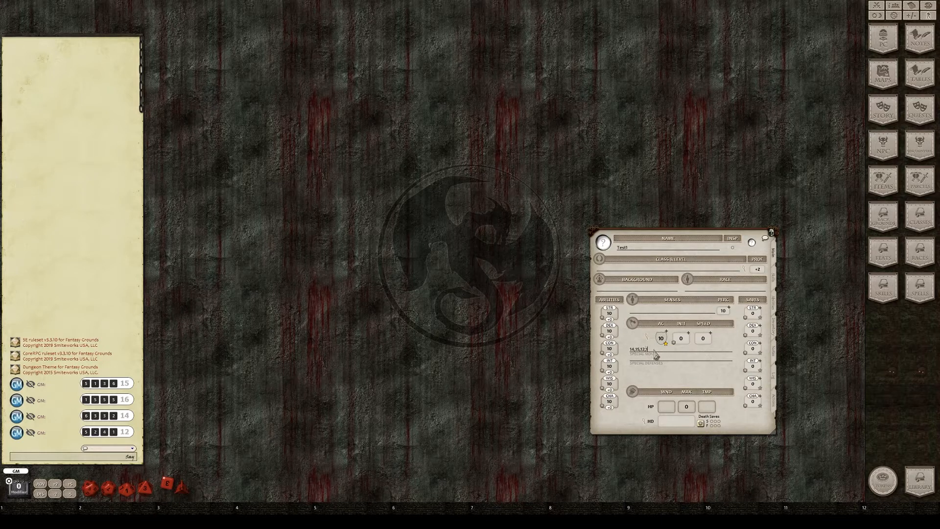
Roll four d6 for the last two ability scores and append 17 and 10 to the noted list
right_click(162, 487)
click(189, 478)
text(,17)
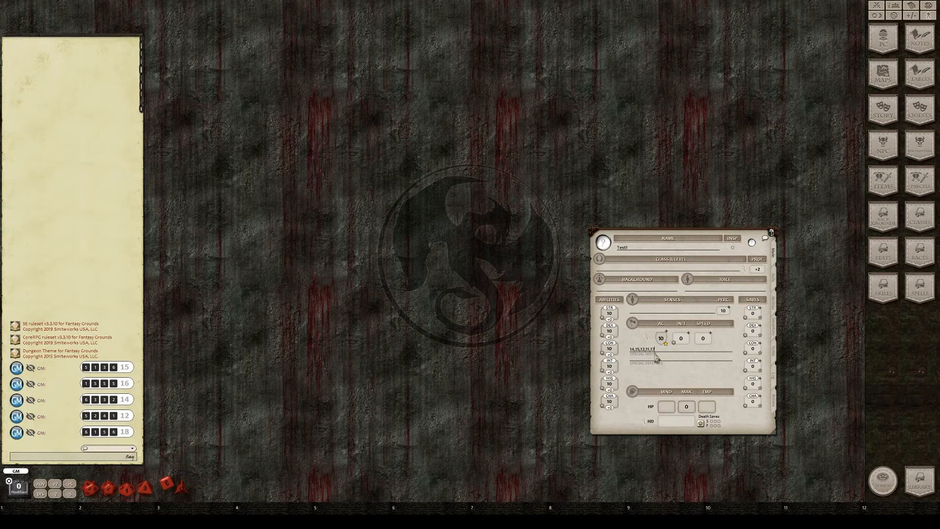
right_click(162, 487)
click(189, 478)
text(,10)
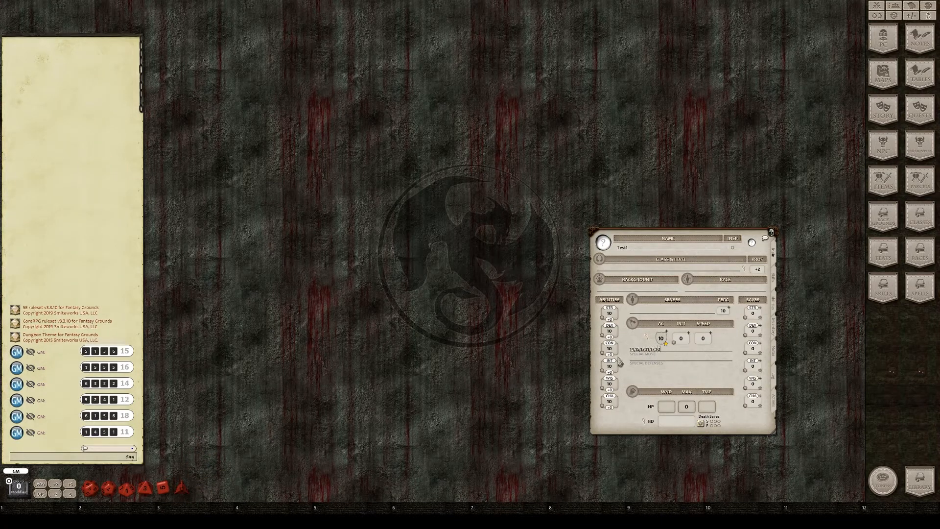
drag(667, 350, 627, 350)
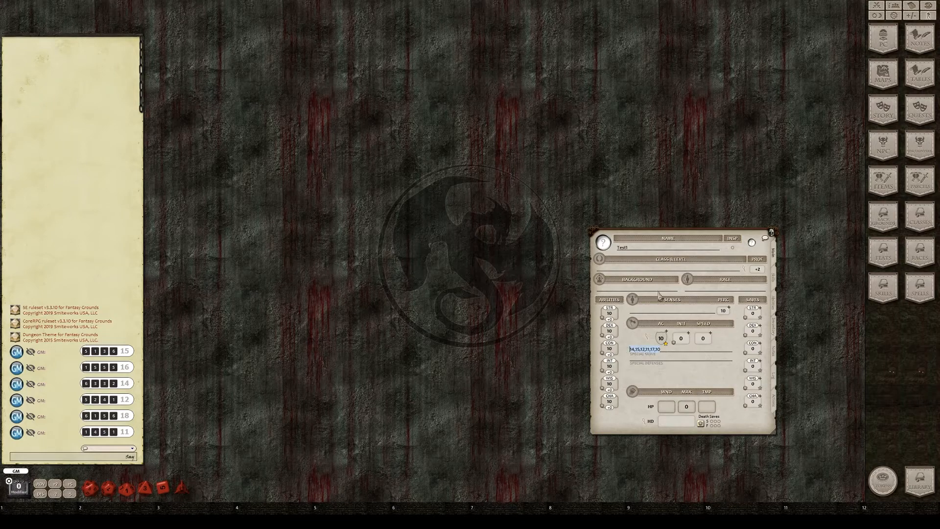
Open the Cleric class description and read its Quick Build recommendations
click(919, 218)
click(414, 233)
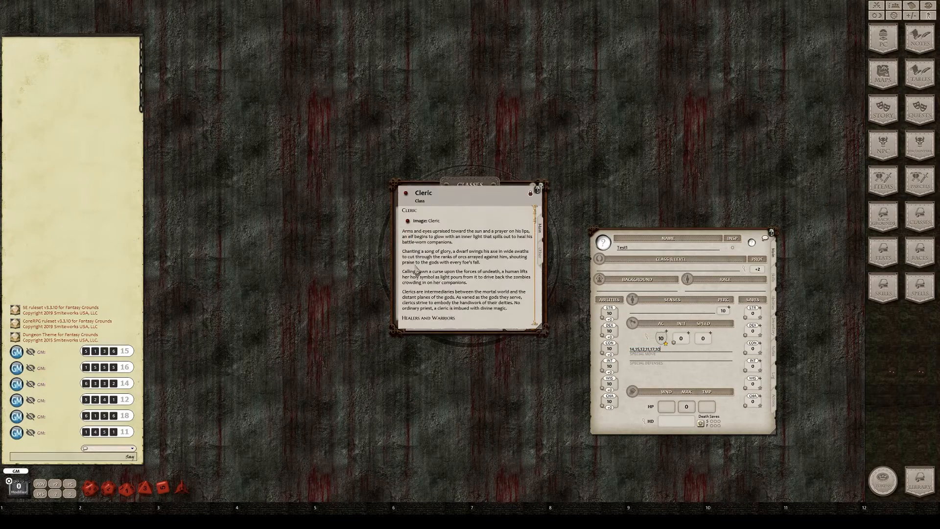
scroll(480, 296, down, 10)
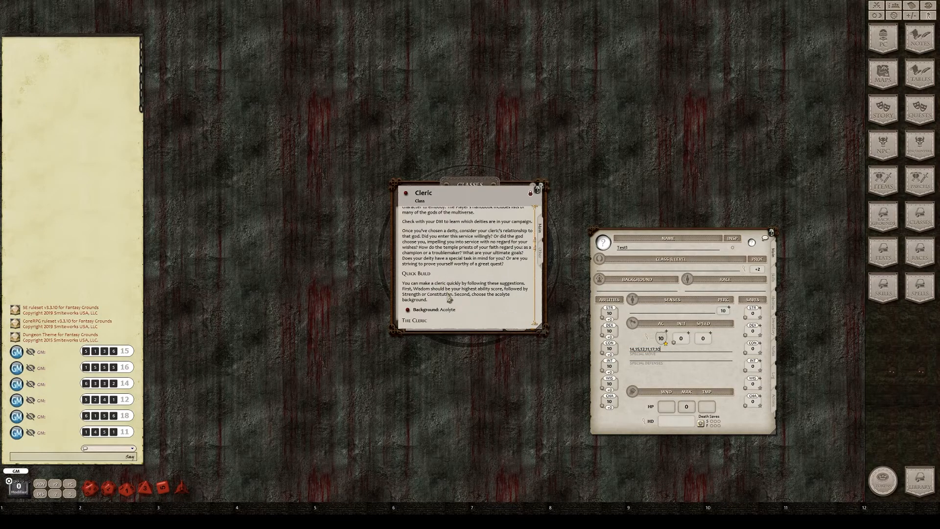
Set the character's Wisdom to 17 and remove that score from the noted list
click(610, 385)
text(17)
click(654, 349)
key(BackSpace)
key(BackSpace)
Set the character's Strength to 15, Dexterity to 12 and Constitution to 14
click(609, 313)
text(15)
click(610, 331)
text(14)
click(609, 348)
text(14)
click(609, 331)
text(12)
Assign 11 to Intelligence and clear all remaining noted scores from the special move field
click(645, 350)
key(BackSpace)
key(BackSpace)
click(634, 349)
key(BackSpace)
key(BackSpace)
key(Delete)
key(Delete)
key(Delete)
key(Delete)
key(Delete)
key(Delete)
key(Delete)
key(Delete)
key(Delete)
key(Delete)
Add the Human race from the race list and the Acolyte background from the Cleric description to the character sheet
scroll(448, 305, down, 3)
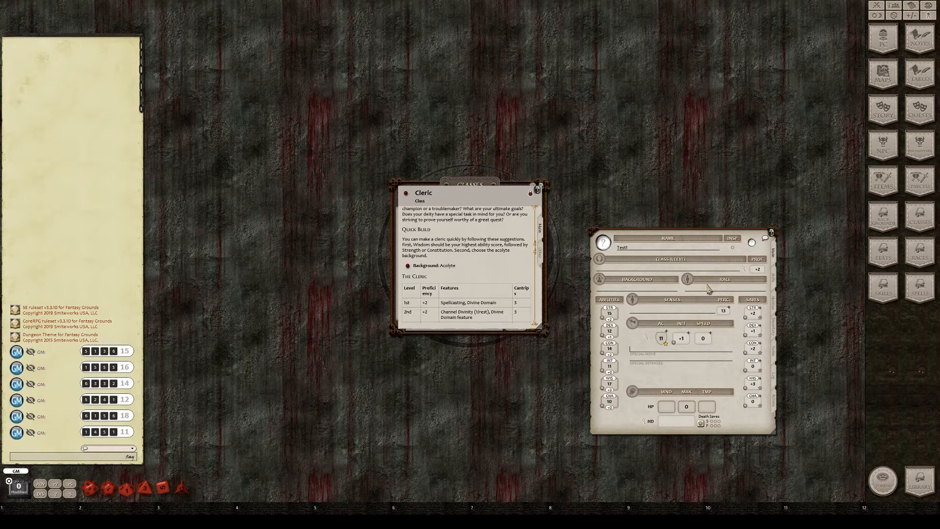
scroll(465, 264, down, 3)
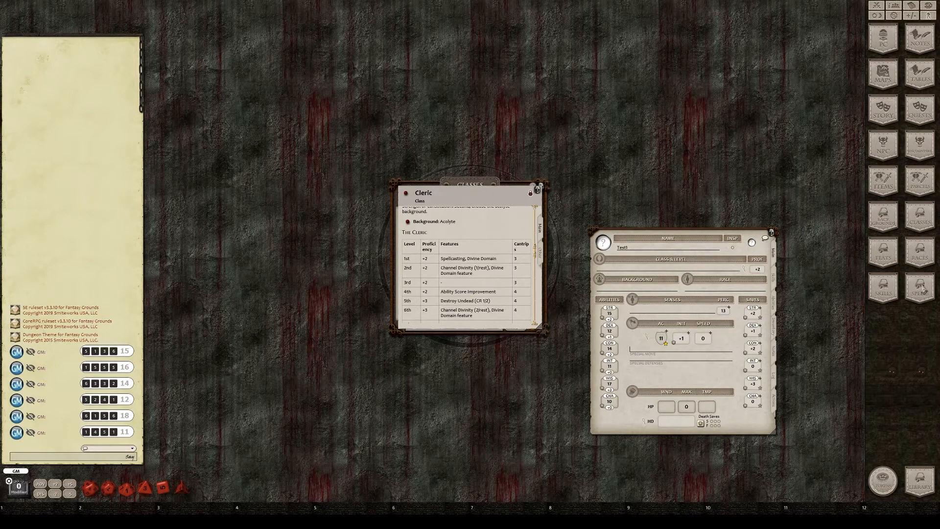
click(920, 255)
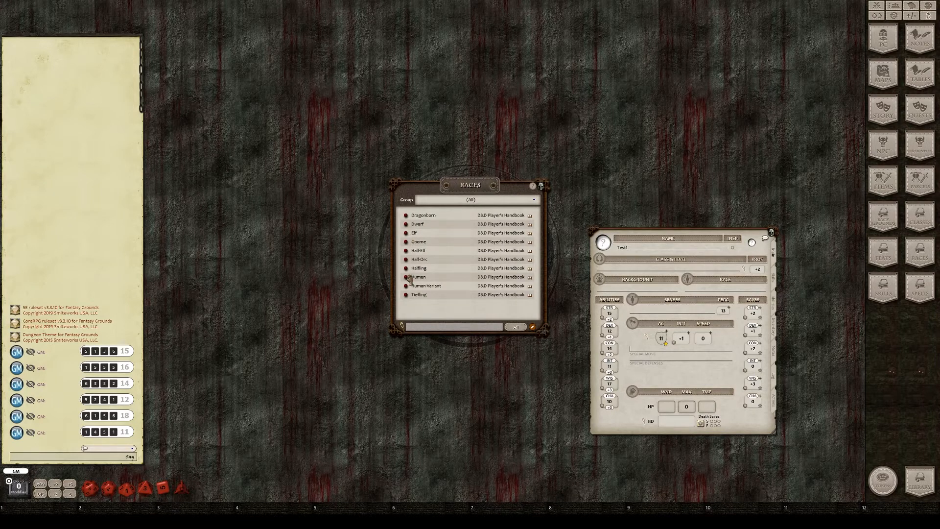
drag(407, 278, 703, 290)
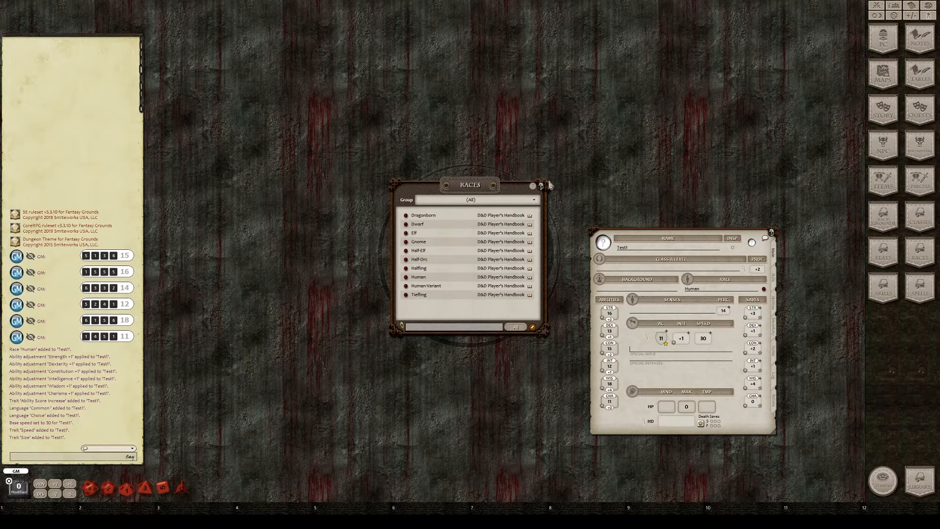
click(541, 187)
scroll(453, 247, up, 3)
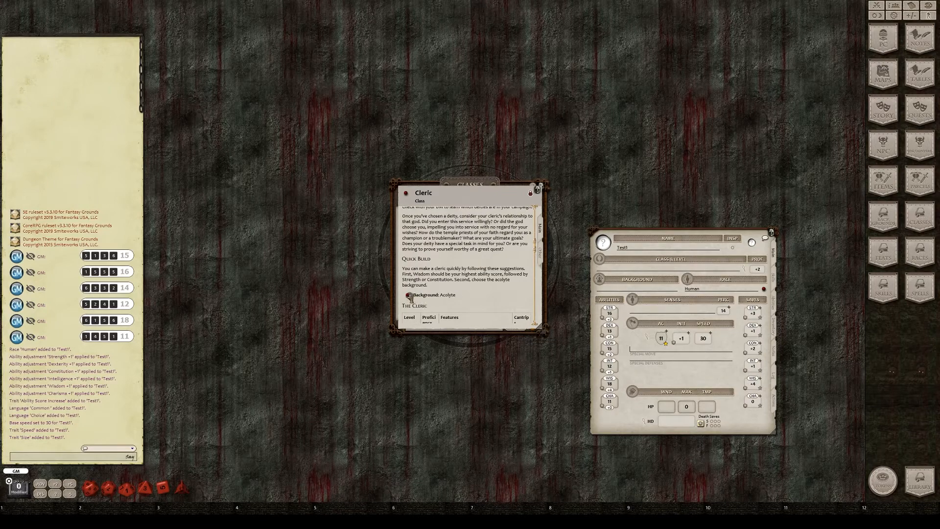
drag(409, 296, 641, 290)
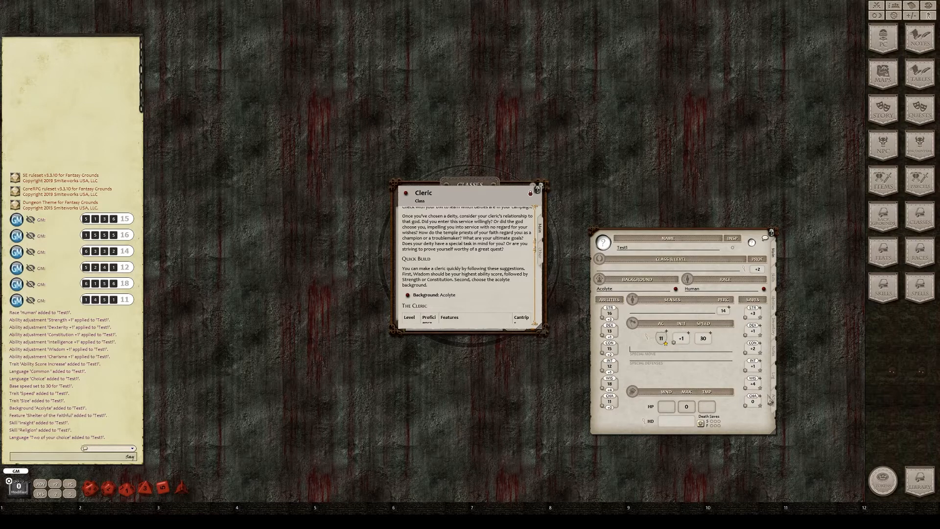
Check the character's weapons, skills and abilities pages for what the race and background added
click(778, 406)
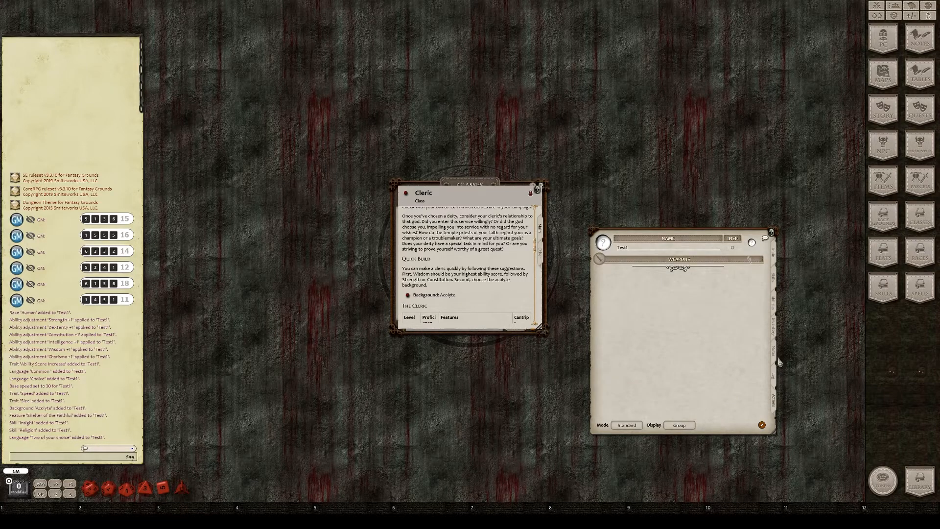
click(775, 284)
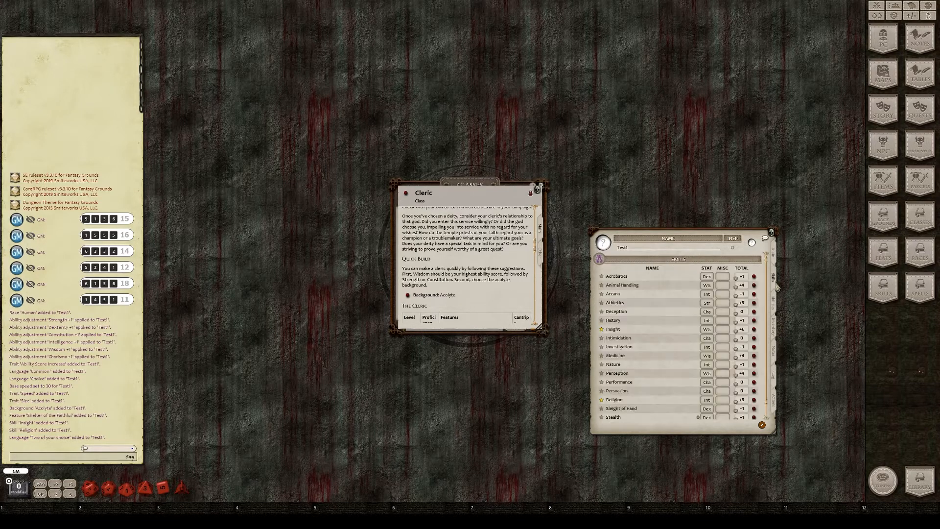
click(777, 307)
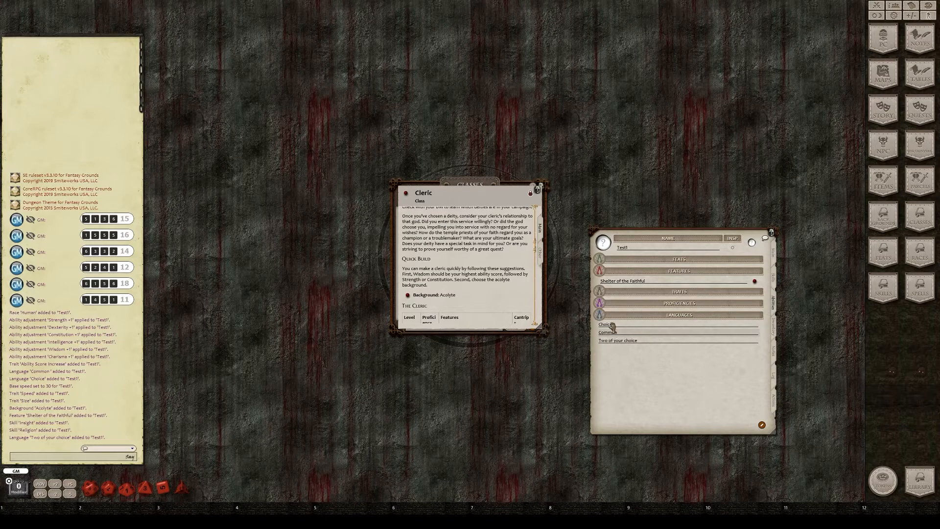
Add a language entry in edit mode and replace the placeholder languages with Uncommon and Elvish
click(645, 341)
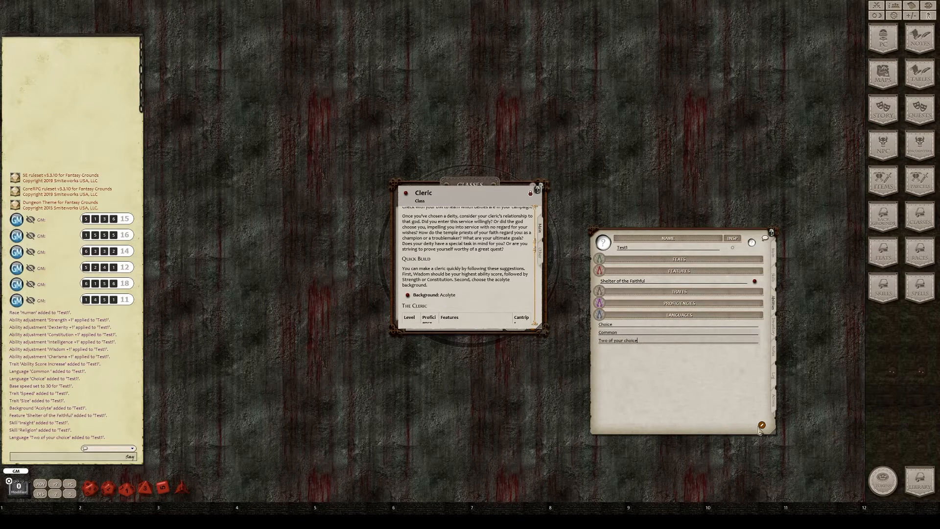
click(762, 426)
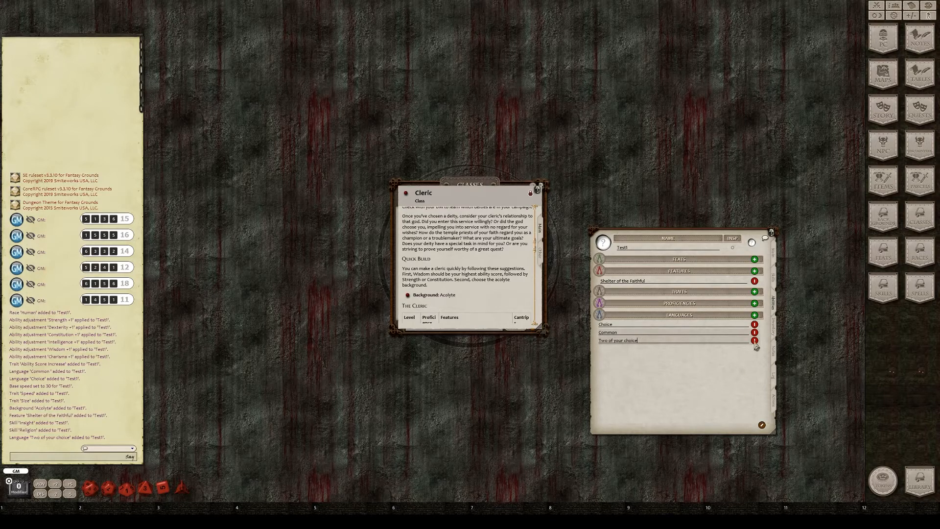
click(755, 316)
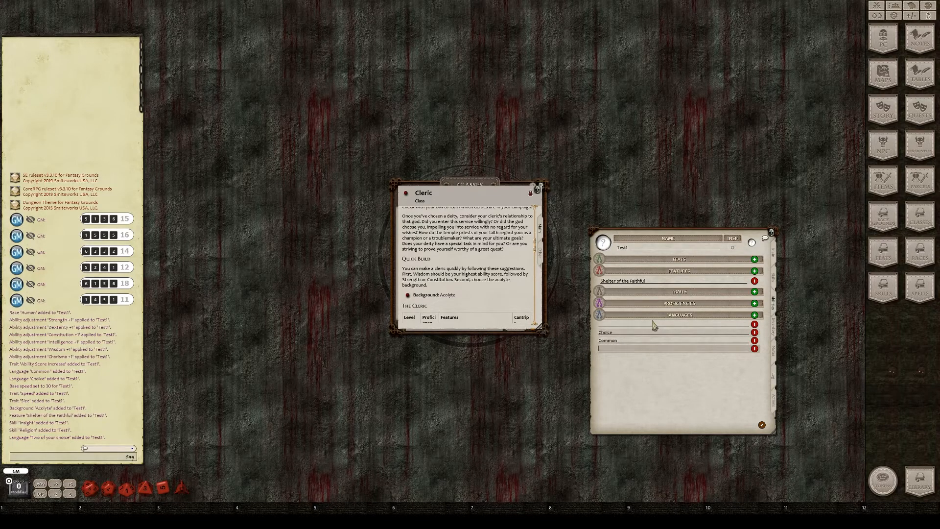
text(Uncommon)
click(618, 332)
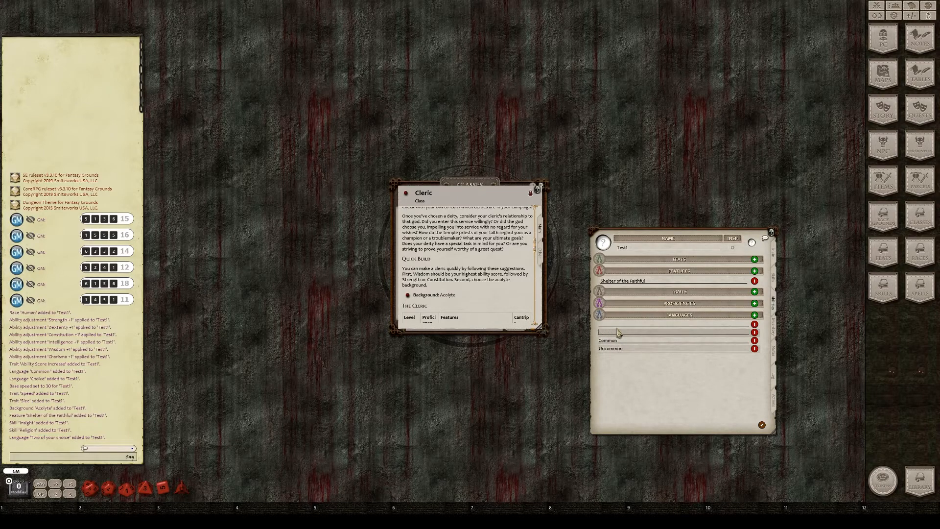
text(Drvish)
key(Return)
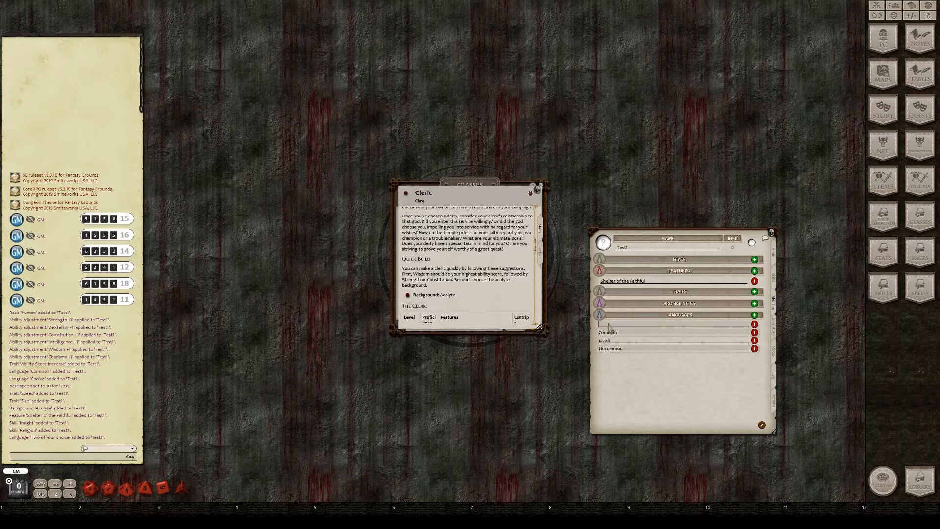
Consult the campaign's language list in the options, enter Draconic as the blank language, and close the list
click(894, 17)
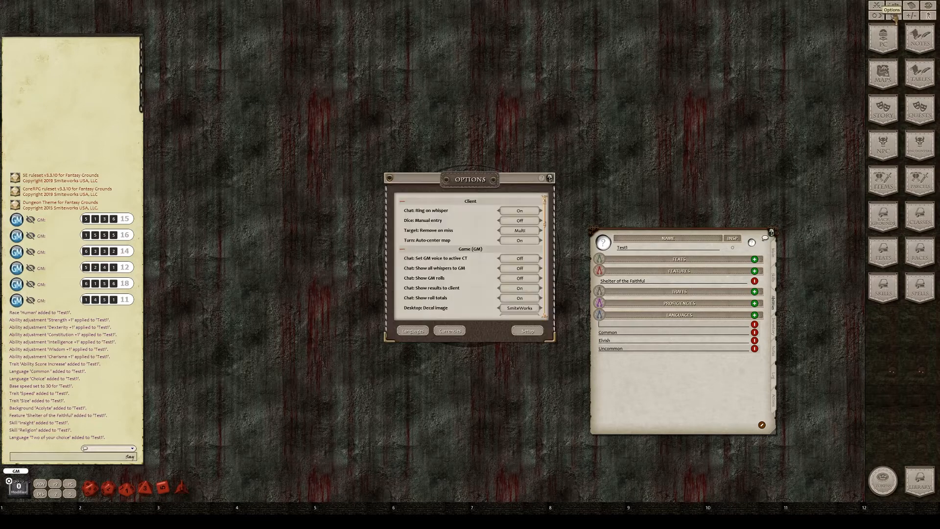
click(413, 331)
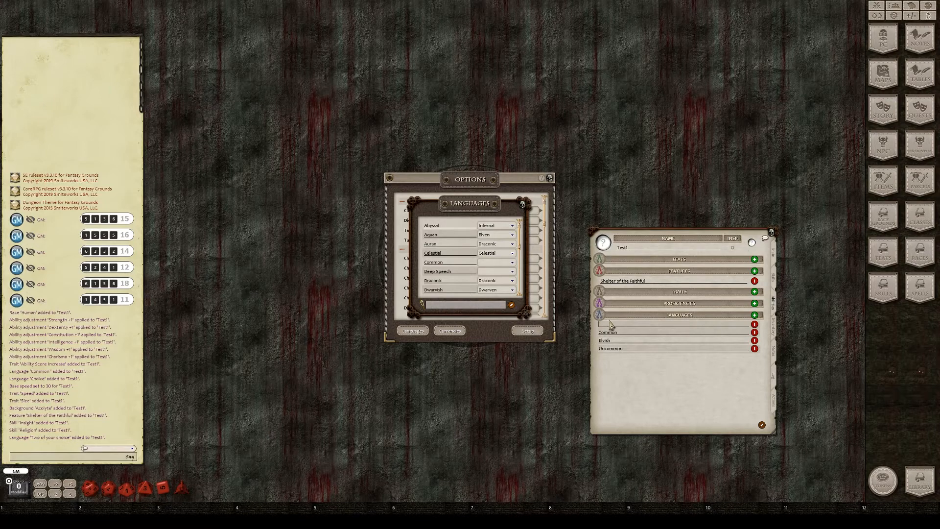
key(shift)
text(Draconic)
click(523, 205)
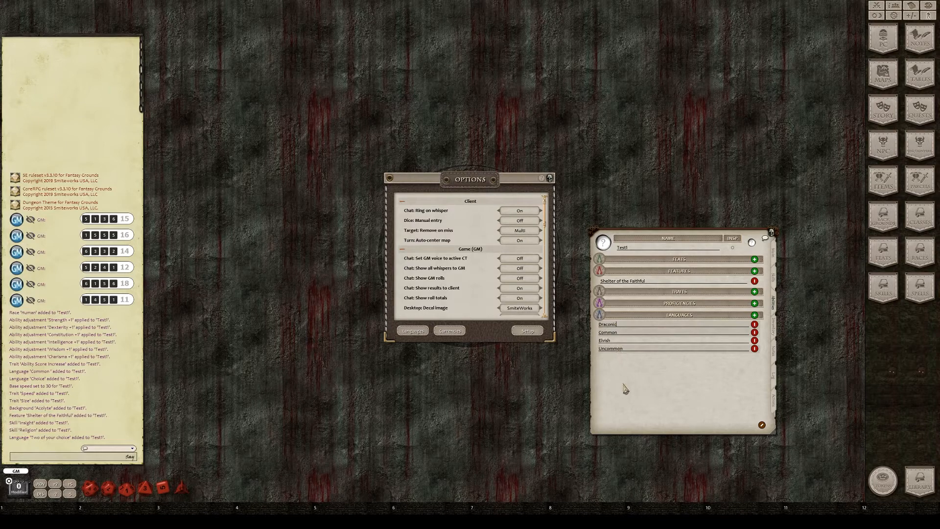
Set the chat language to Draconic and send the message "test"
click(105, 449)
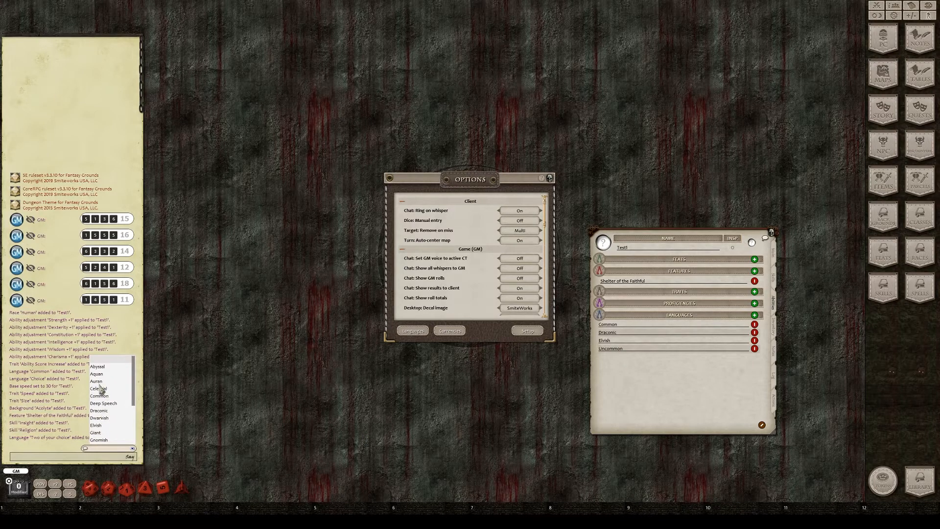
click(98, 410)
text(test)
key(Return)
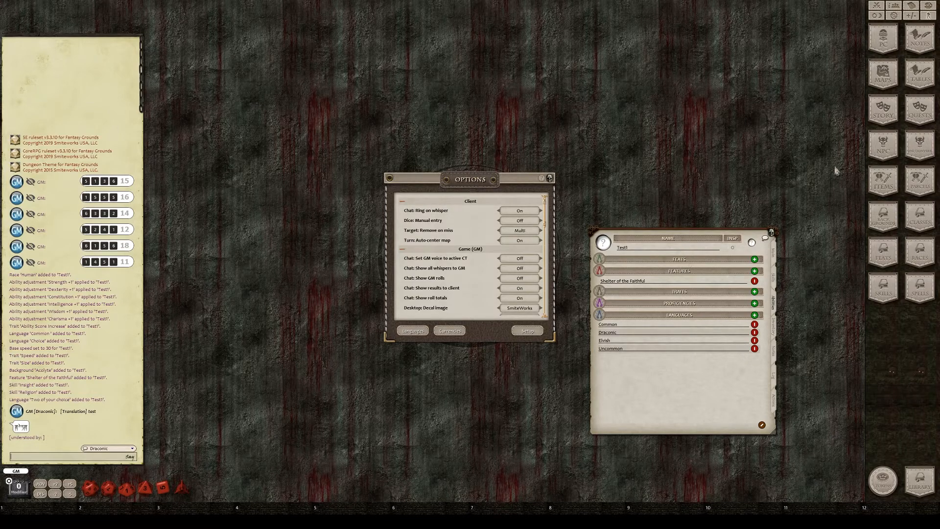
Check the character selection list, close it, and clear the Options window off the desktop
click(876, 49)
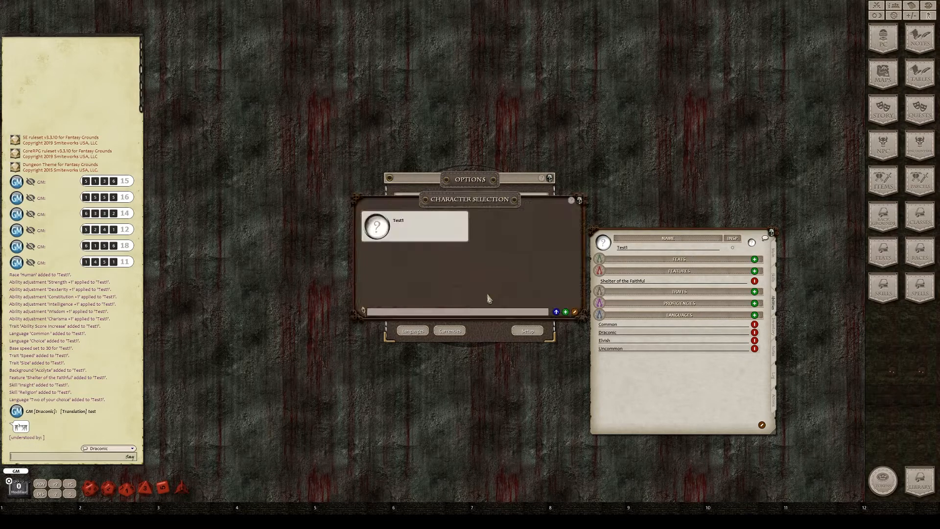
click(578, 201)
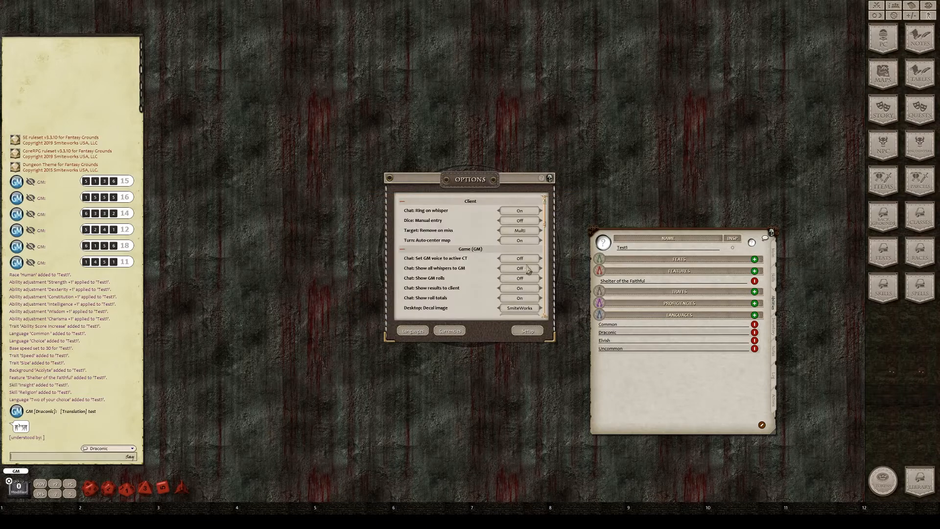
drag(664, 400, 659, 396)
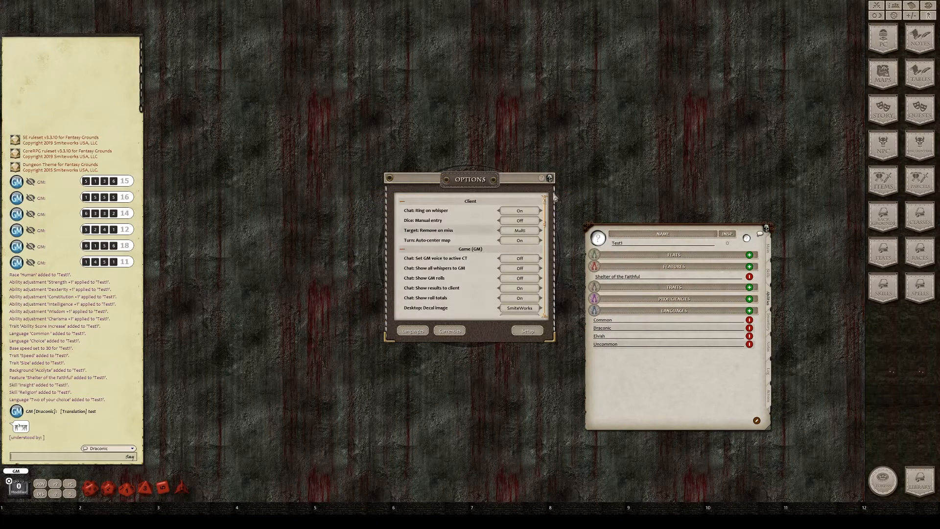
click(549, 177)
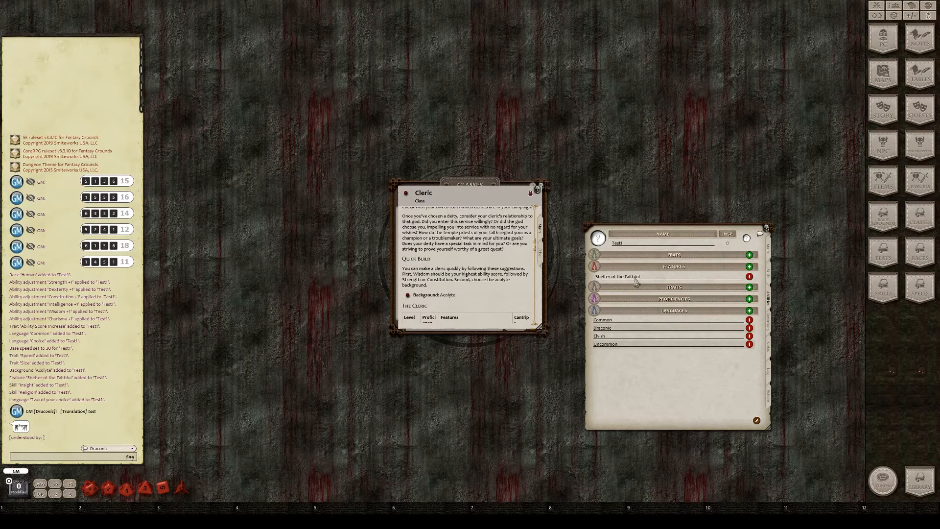
Review the character's skills and add the Cleric class to the main page of the character sheet
click(771, 283)
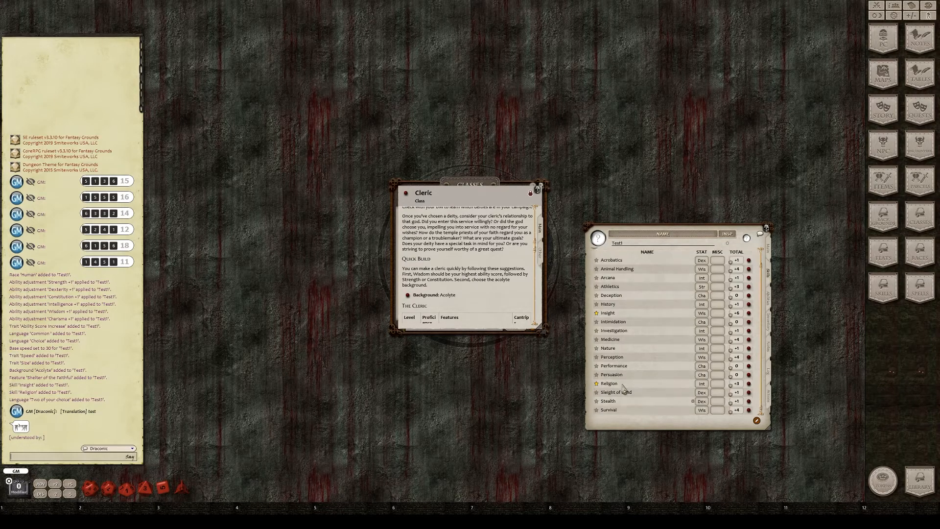
scroll(465, 253, up, 10)
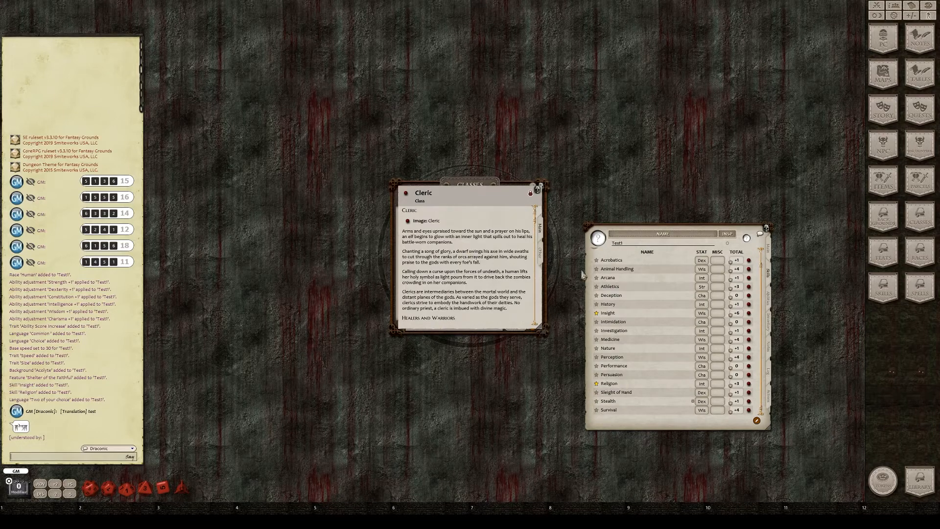
drag(767, 251, 771, 250)
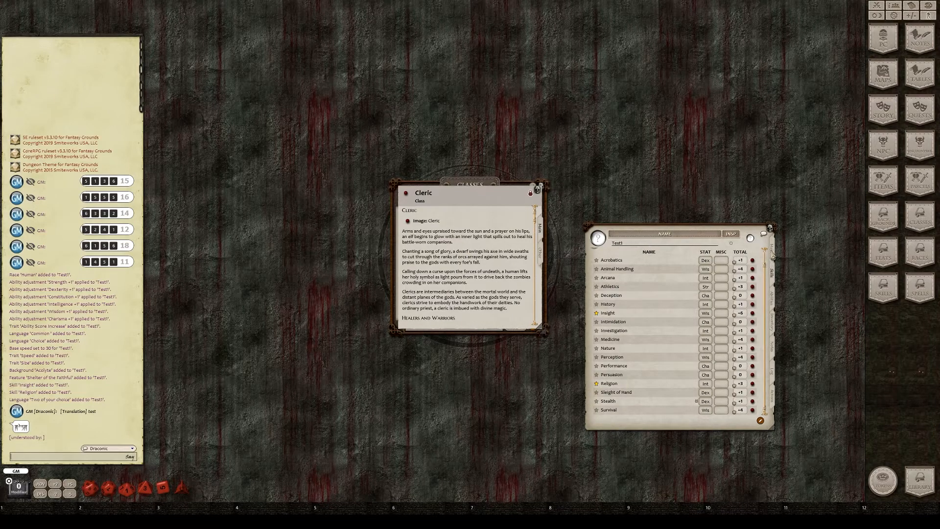
click(773, 255)
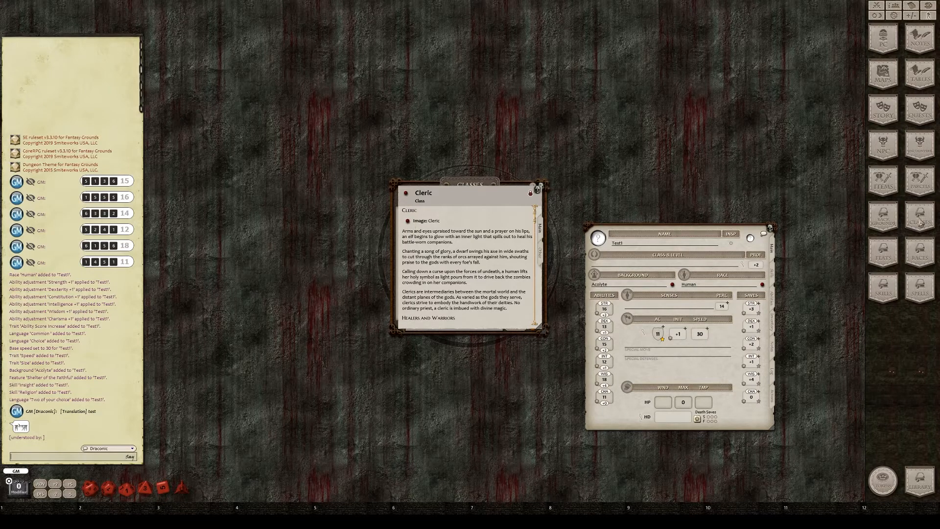
drag(402, 198, 612, 269)
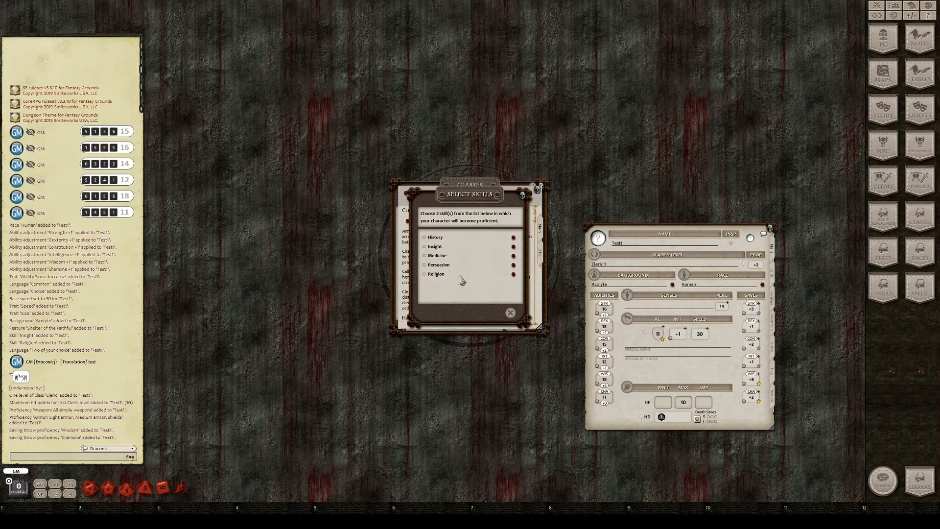
Choose Medicine and Religion as the Cleric's two skill proficiencies, moving the overlapping windows apart
drag(470, 195, 468, 316)
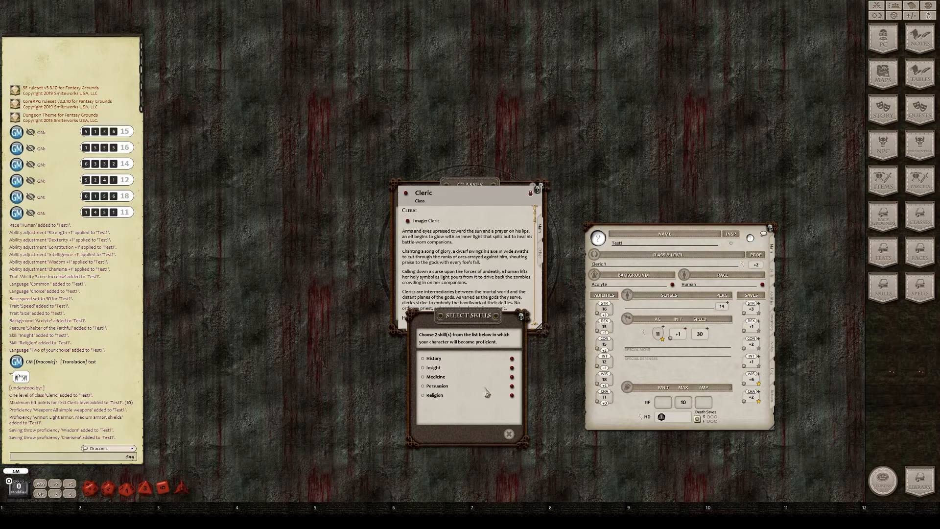
drag(476, 193, 482, 124)
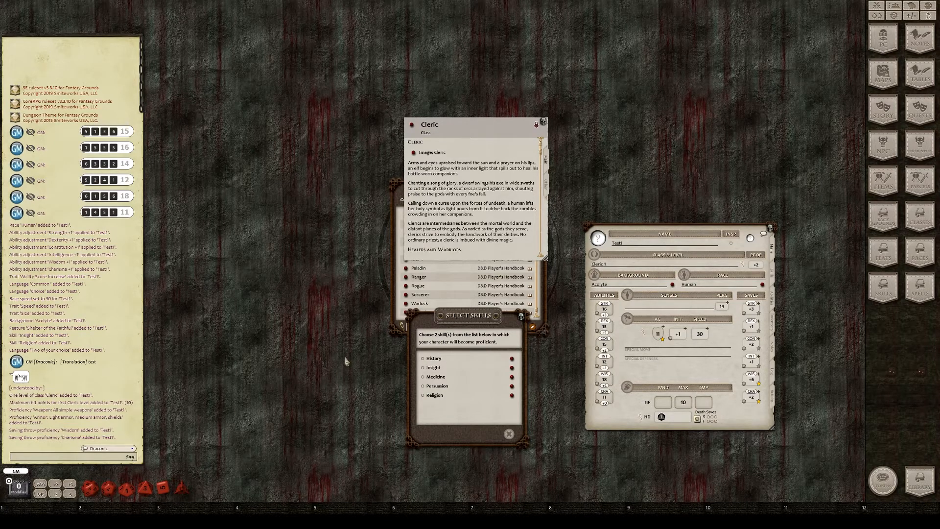
click(423, 377)
click(495, 434)
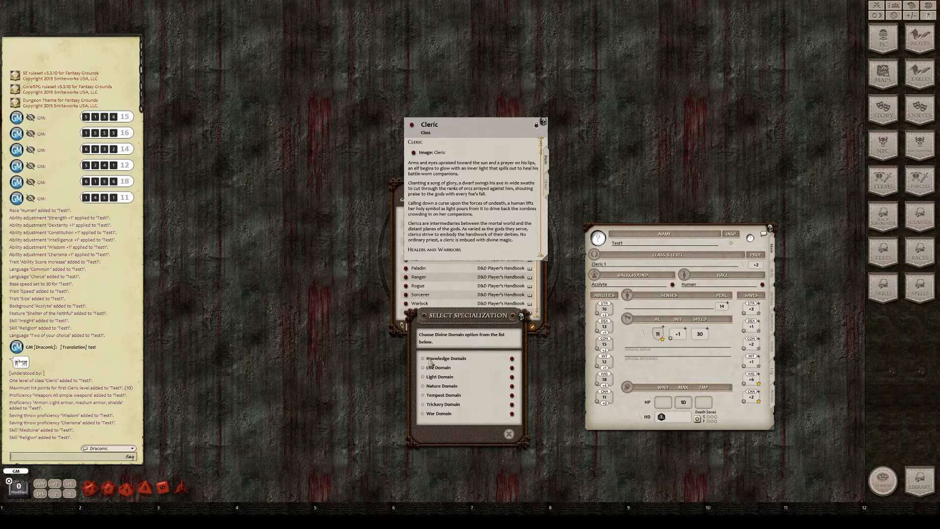
Read the Knowledge Domain description and choose Light Domain as the character's divine domain
click(511, 358)
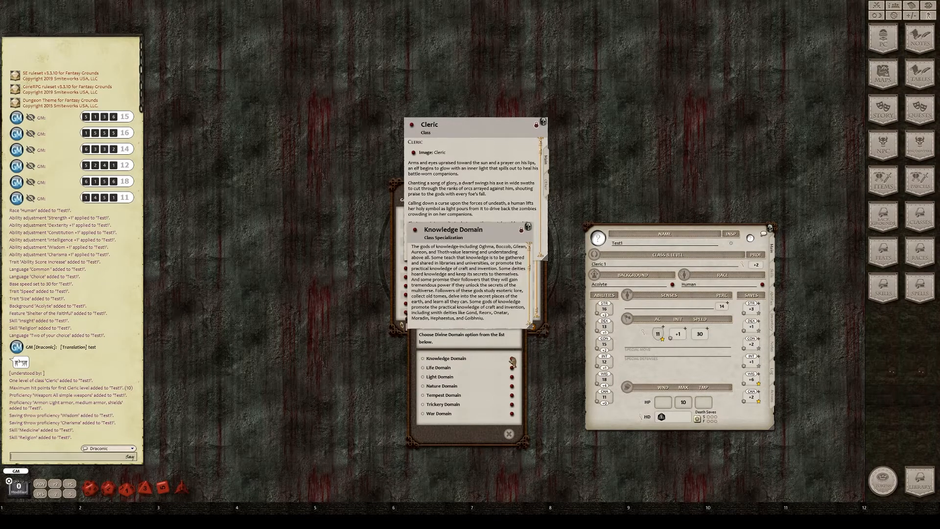
click(528, 228)
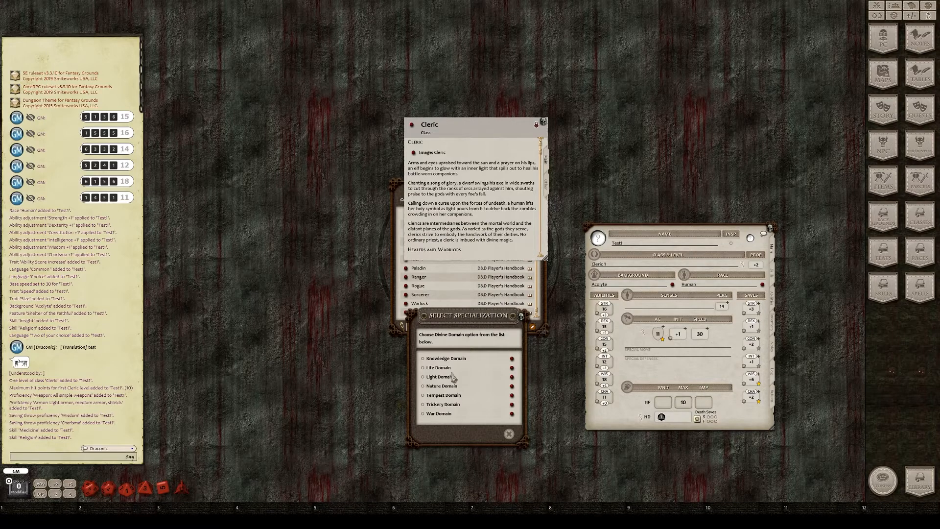
click(422, 377)
click(496, 435)
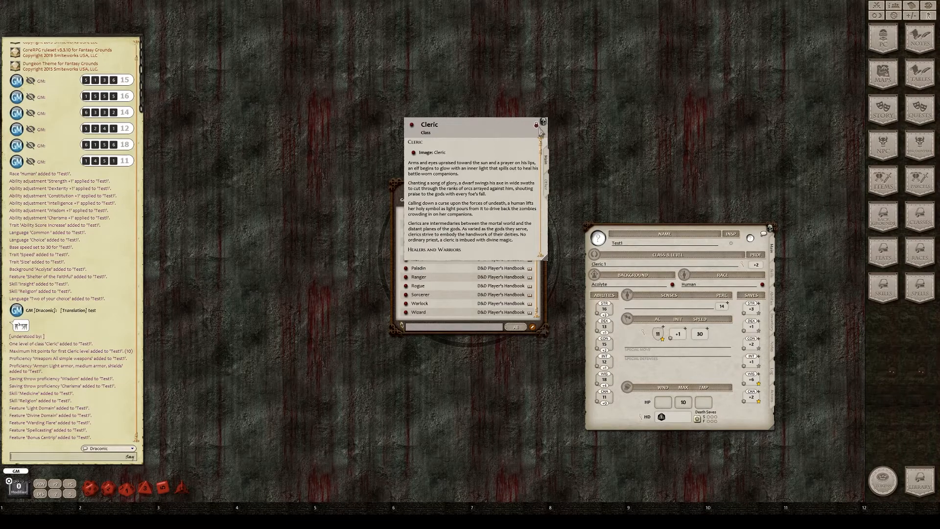
Enlarge the Cleric description beside the character sheet and examine its level progression and spell slot tables
scroll(485, 210, down, 8)
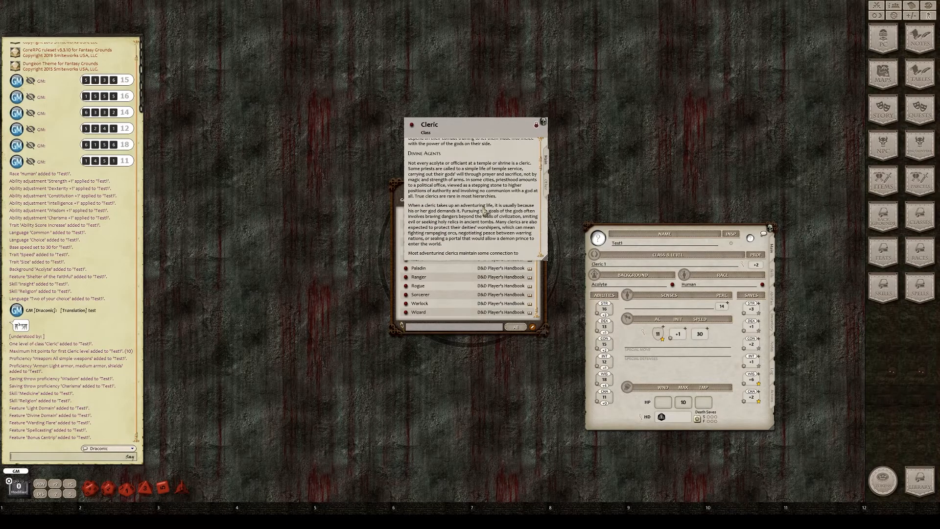
scroll(430, 225, down, 10)
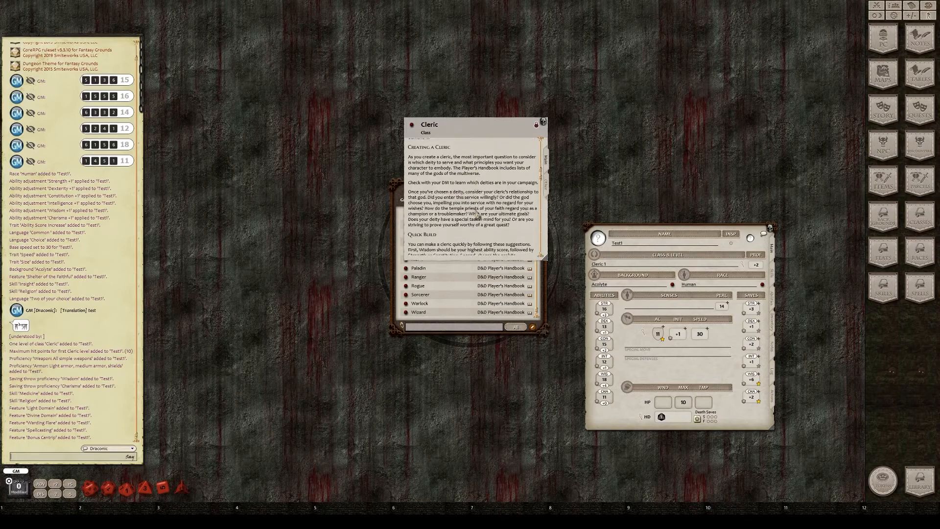
scroll(454, 216, up, 5)
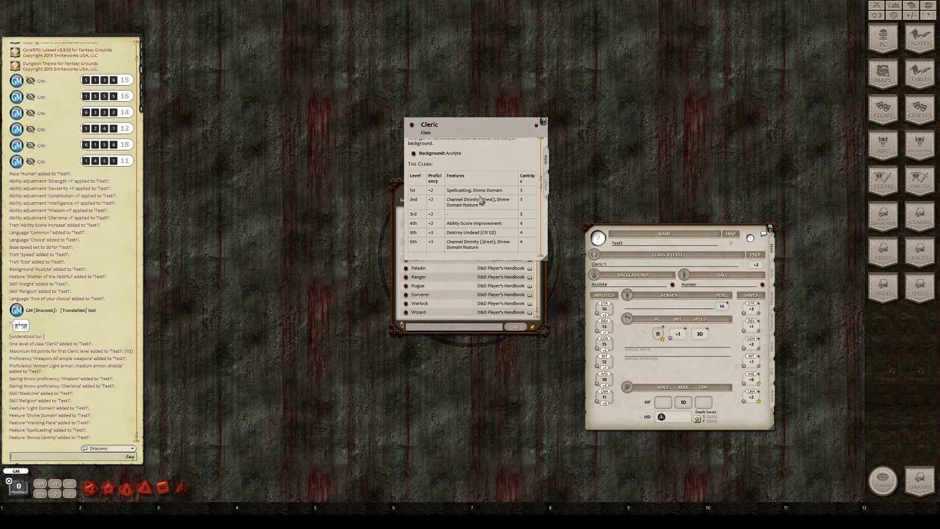
drag(544, 257, 662, 461)
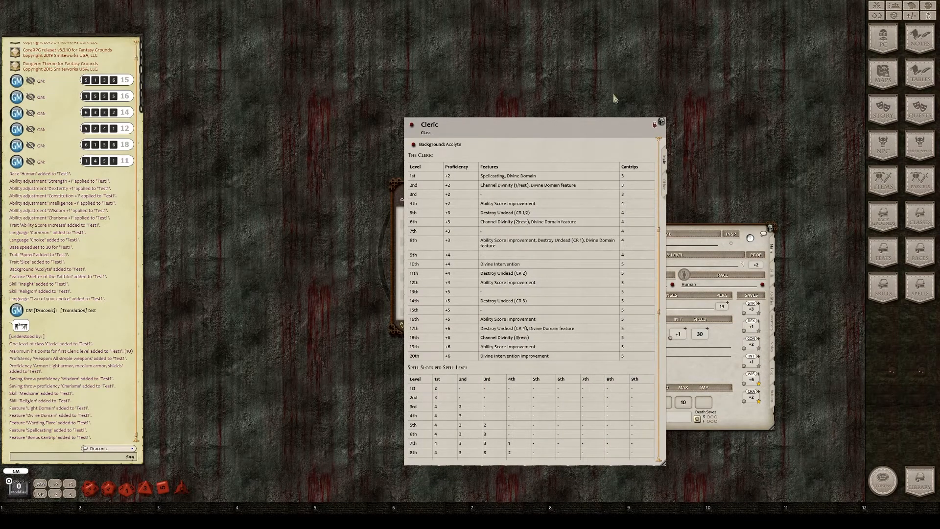
drag(598, 125, 479, 141)
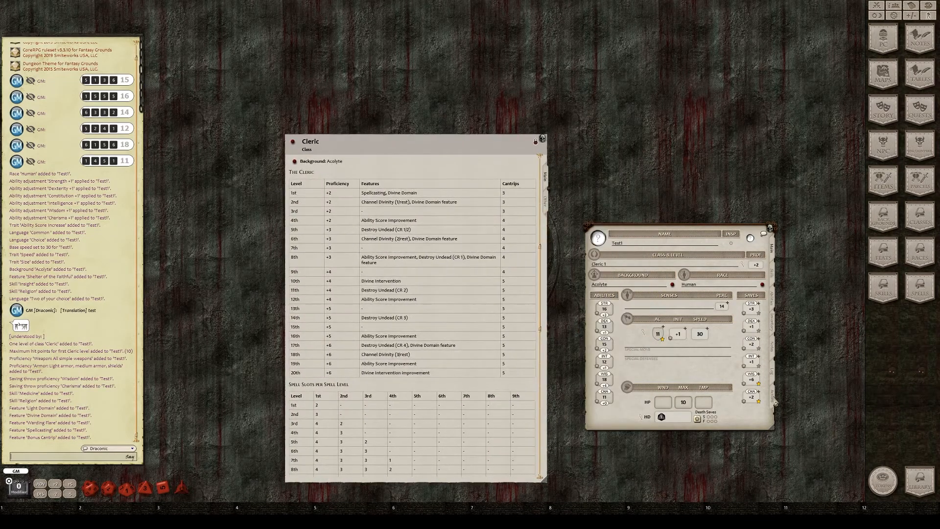
Show the character's weapons and spells page and examine the Light Domain spells linked in the Cleric description
click(774, 399)
drag(467, 147, 327, 98)
drag(505, 197, 541, 132)
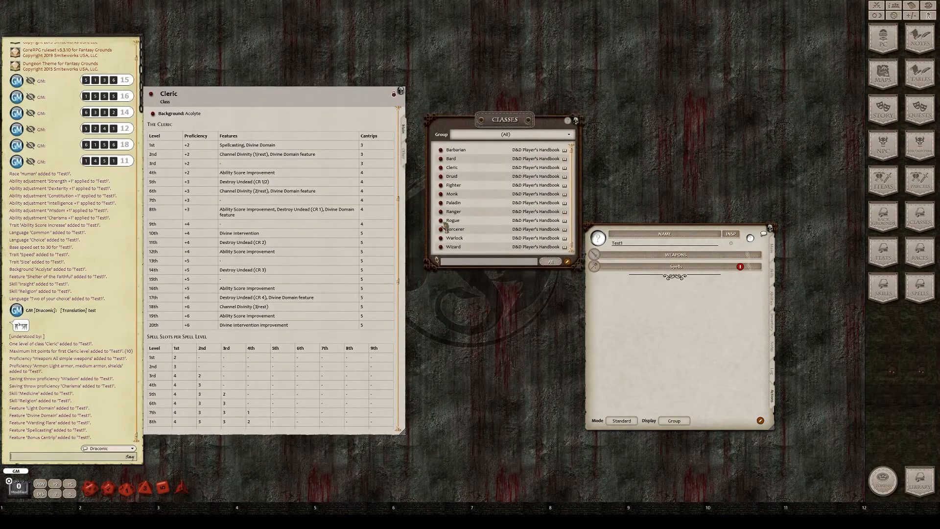
scroll(269, 338, down, 5)
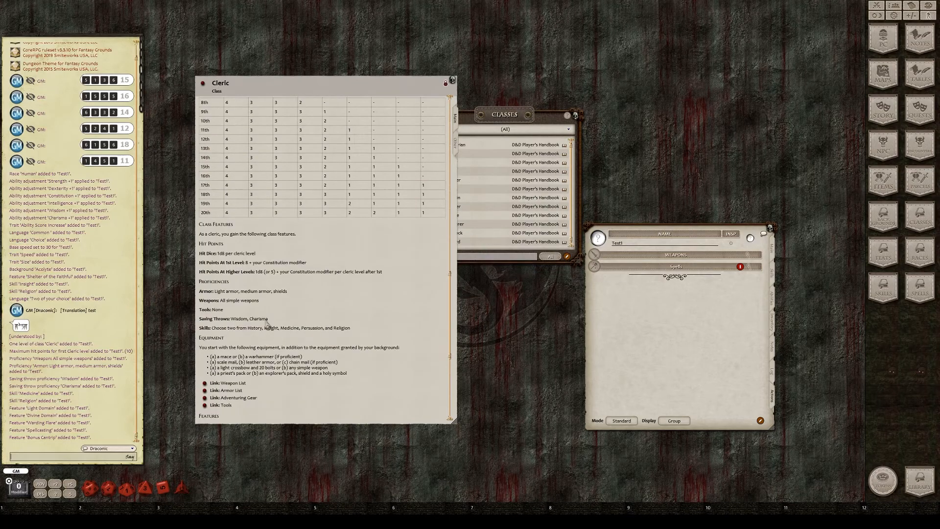
scroll(267, 324, down, 7)
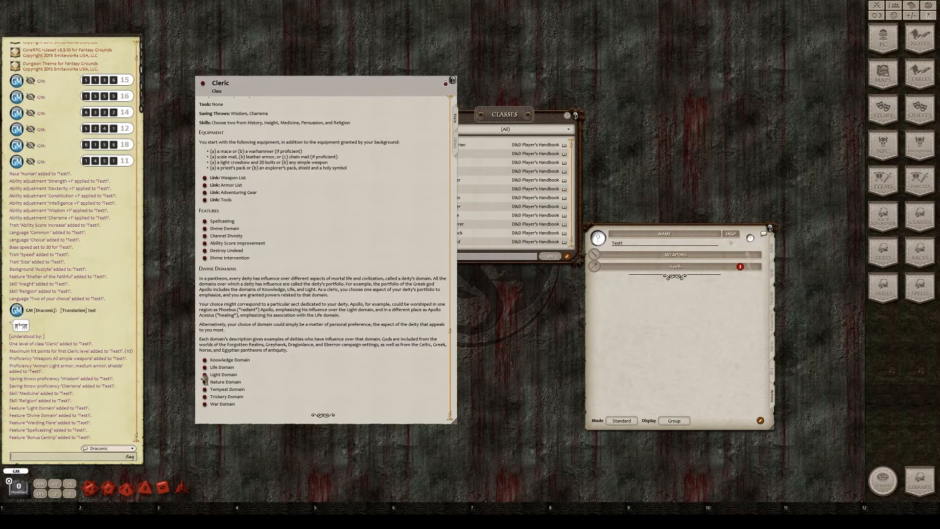
click(204, 375)
scroll(486, 279, down, 5)
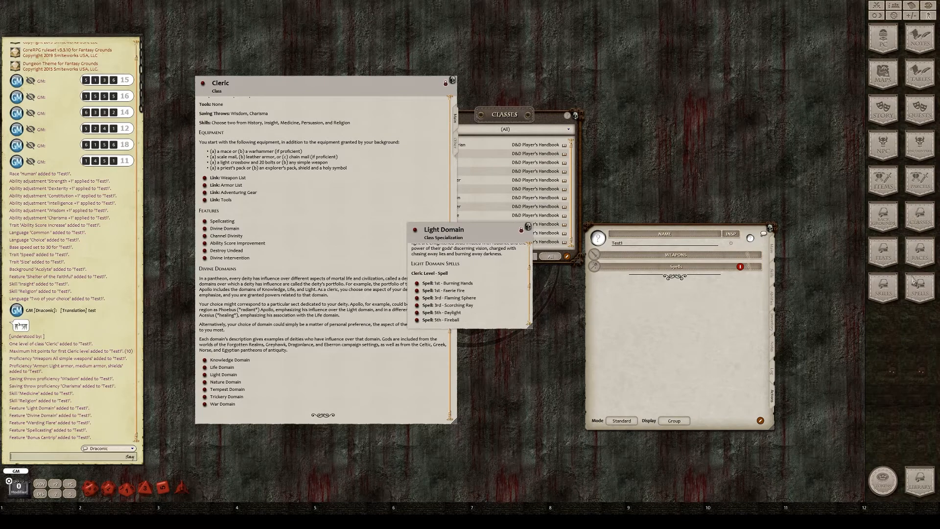
Open the spell list and filter it to level 1 spells from the Cleric Light Domain source
click(919, 291)
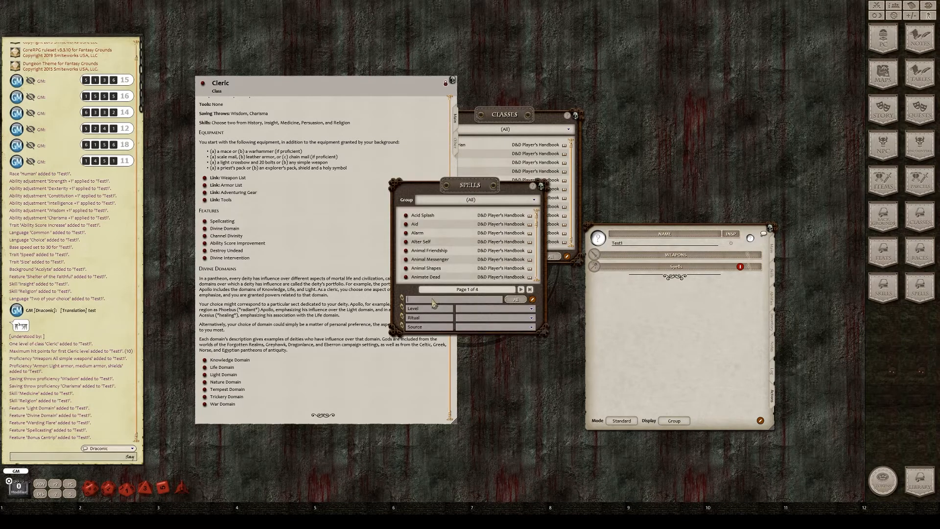
click(461, 327)
click(471, 310)
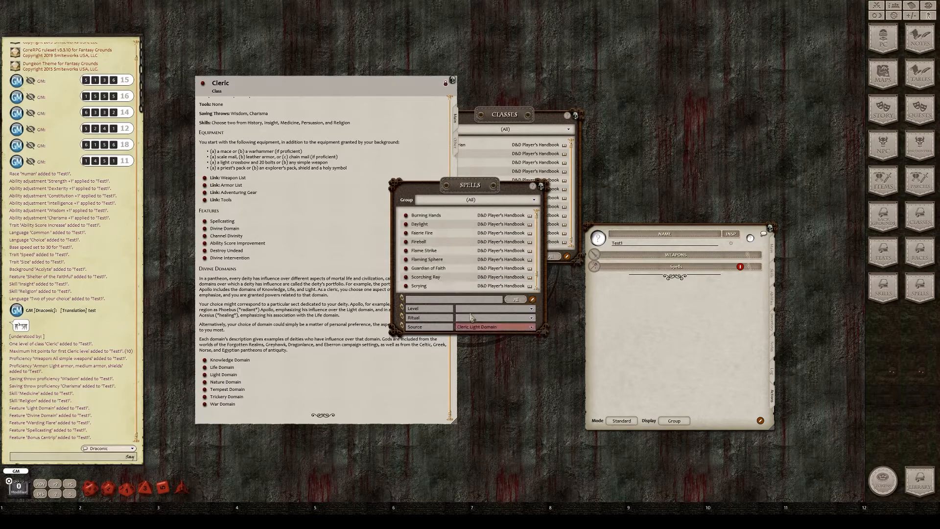
click(472, 309)
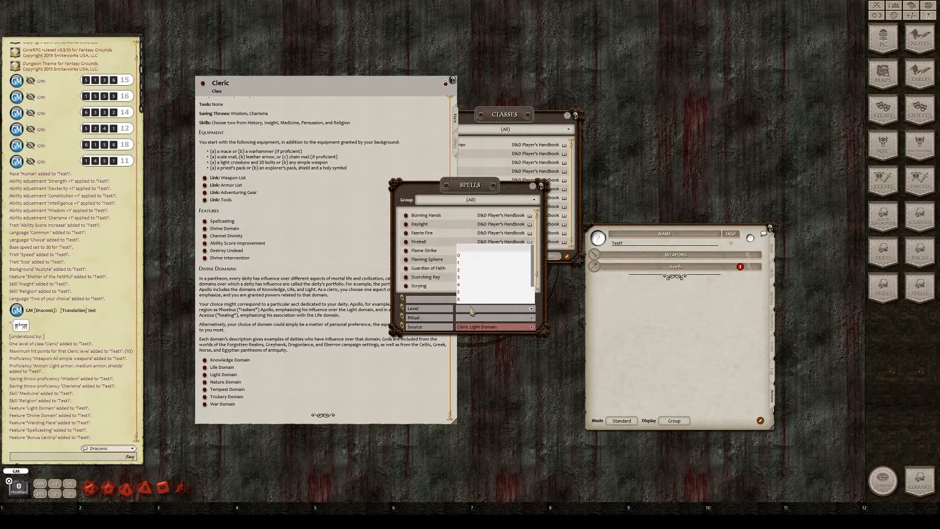
click(460, 262)
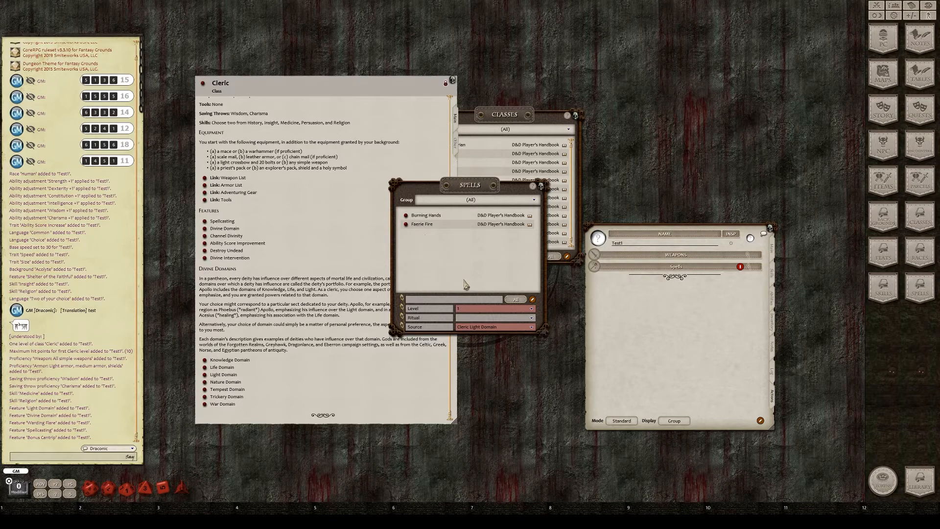
Change the spell source filter to Cleric and add Cure Wounds to the character's spells
click(471, 327)
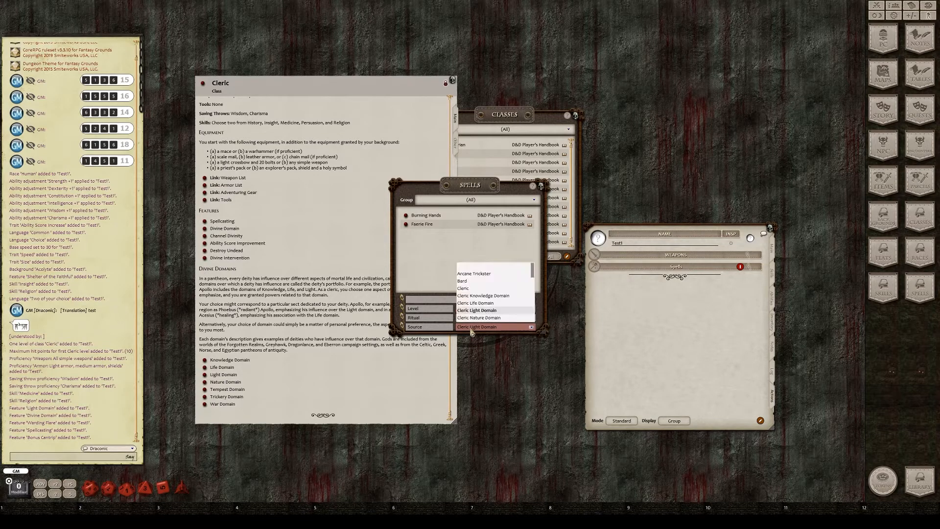
click(466, 288)
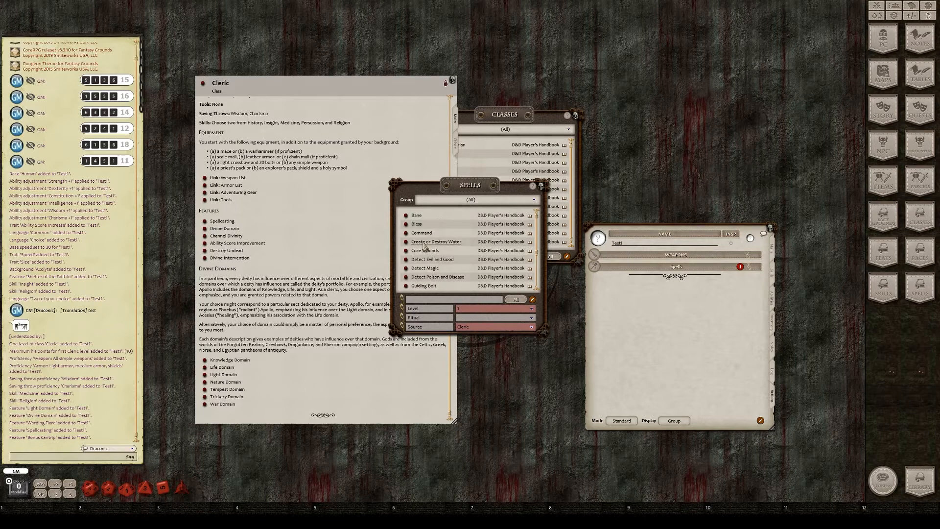
scroll(441, 264, down, 3)
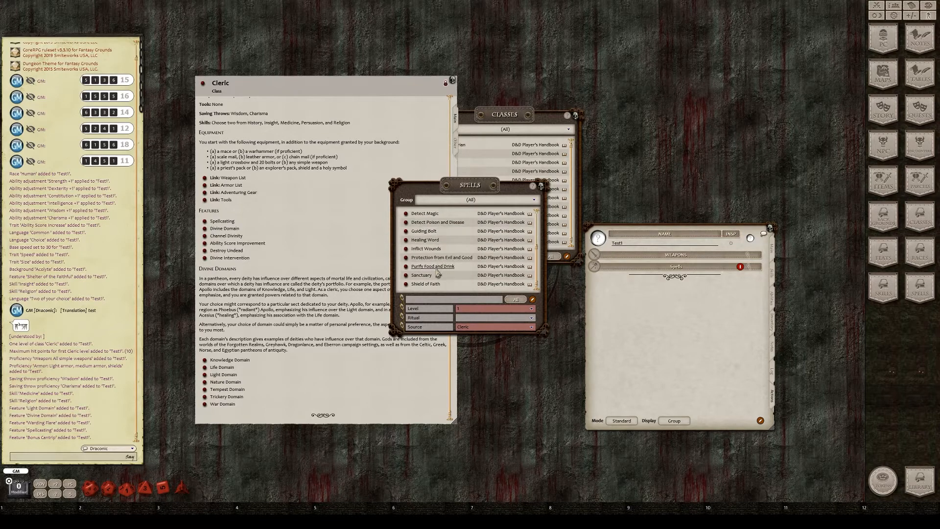
scroll(403, 255, up, 3)
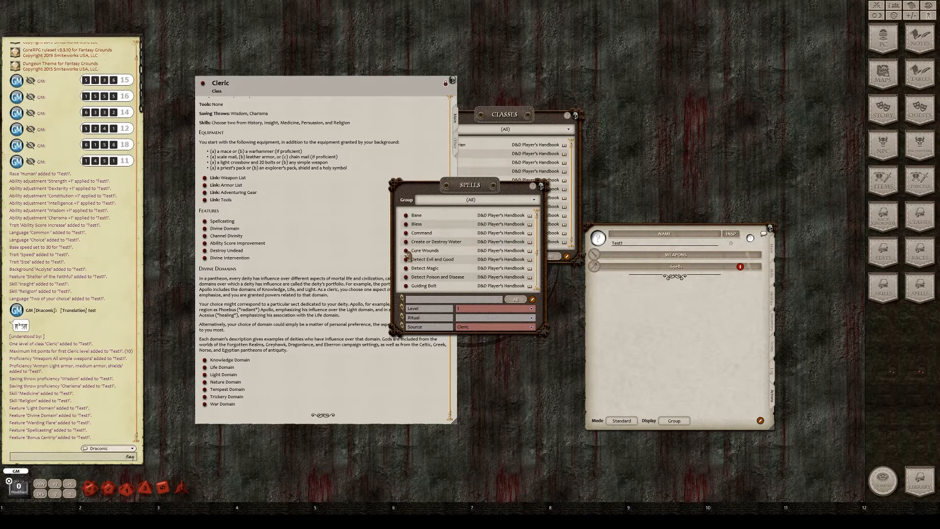
mouse_move(410, 251)
mouse_down()
mouse_move(623, 328)
mouse_move(652, 323)
mouse_up()
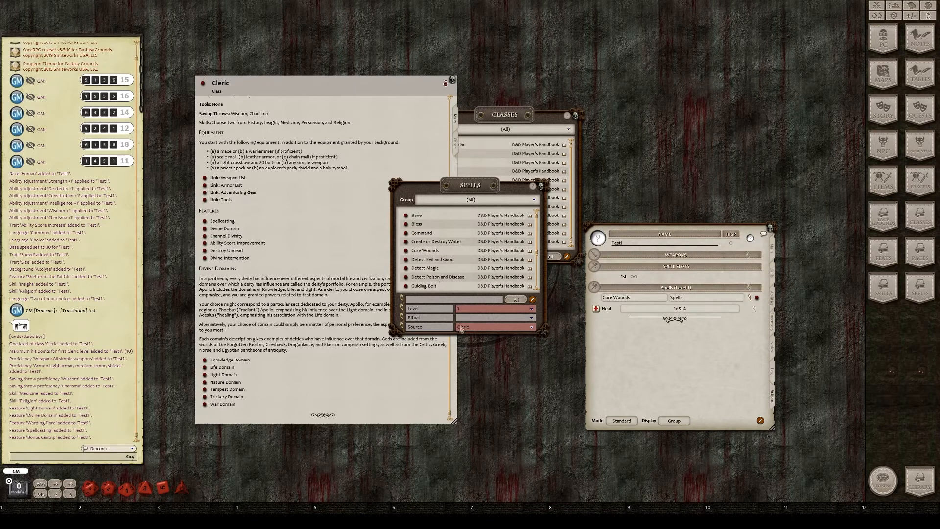
Change the spell source filter to Cleric Light Domain and add Faerie Fire to the character's spells
scroll(435, 241, down, 2)
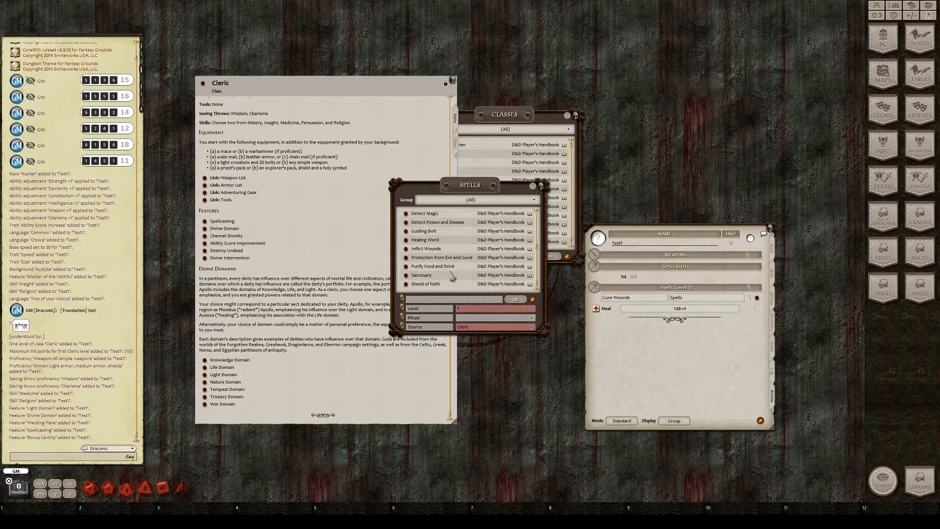
click(478, 327)
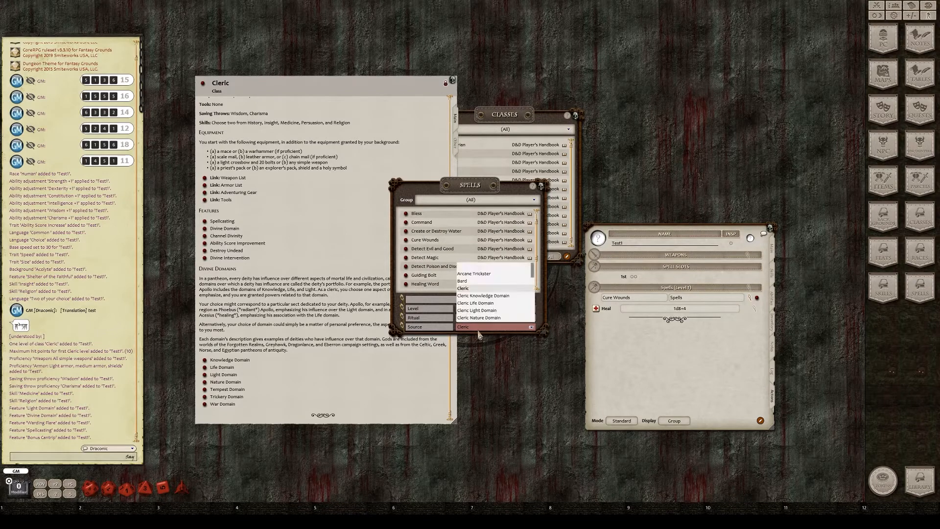
click(478, 311)
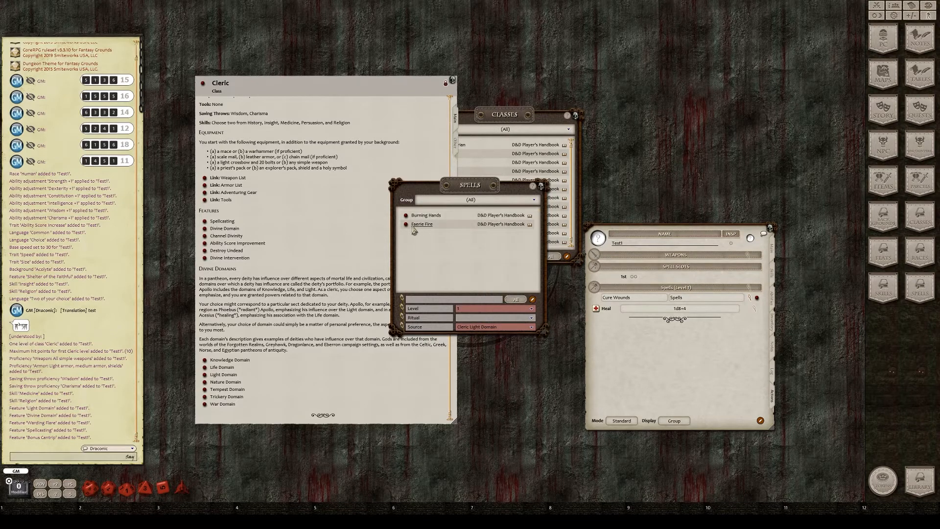
drag(418, 230, 633, 337)
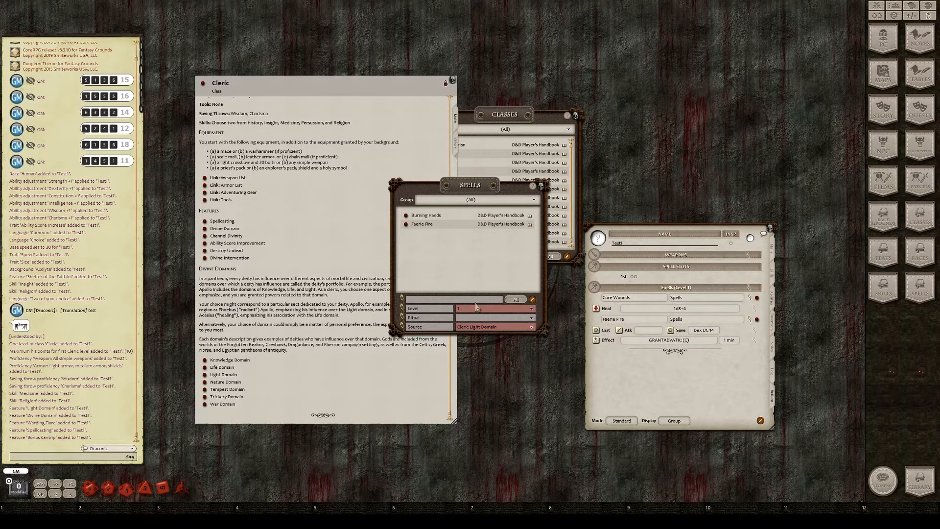
Check the cantrip count in the Cleric level table and filter the spell list to level 0 spells from the Cleric source
scroll(289, 294, up, 3)
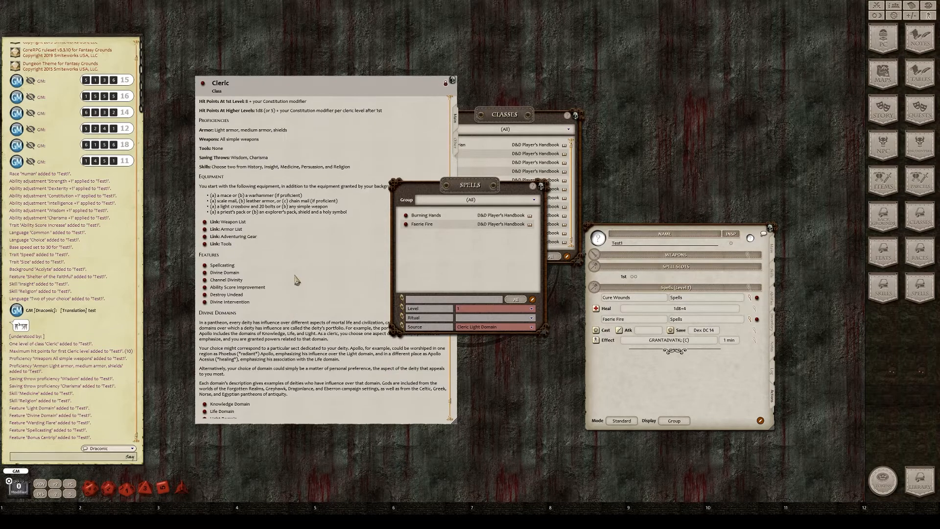
scroll(294, 289, down, 2)
scroll(297, 287, up, 2)
scroll(289, 279, up, 6)
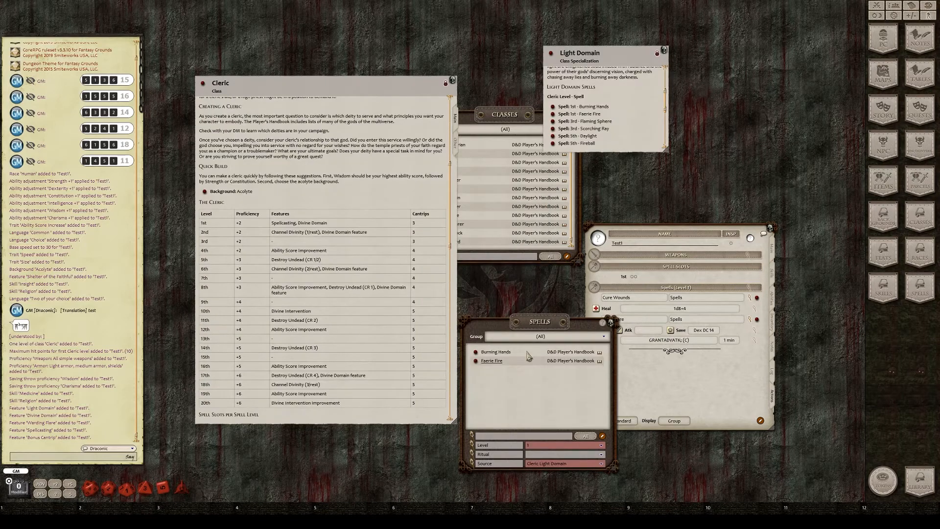
click(538, 447)
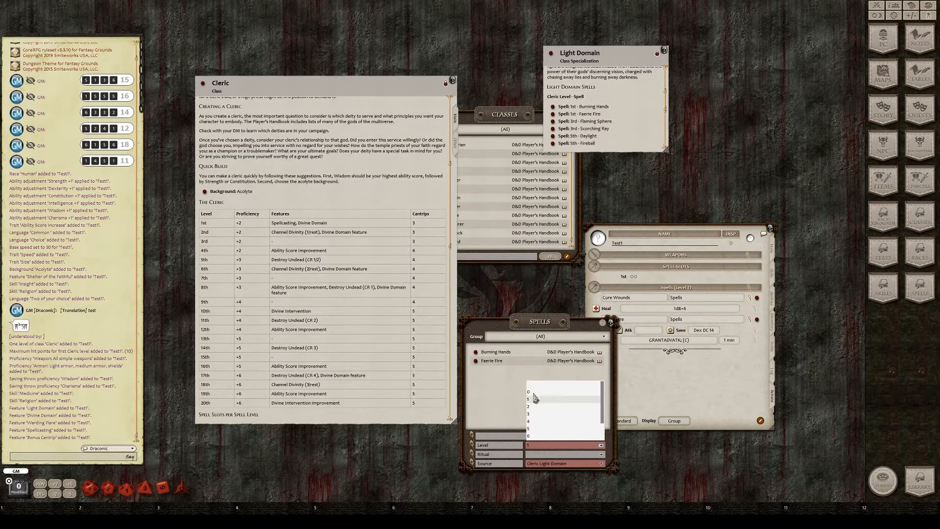
click(533, 392)
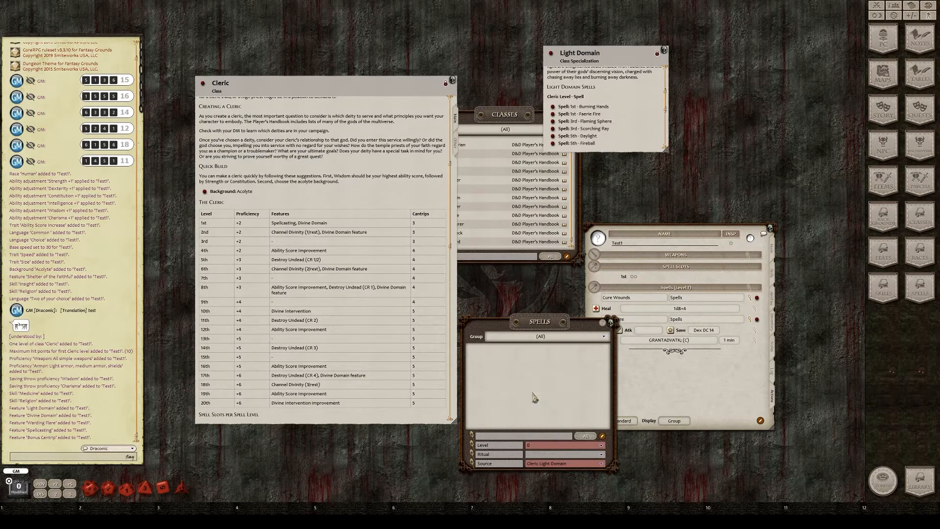
click(544, 463)
click(533, 425)
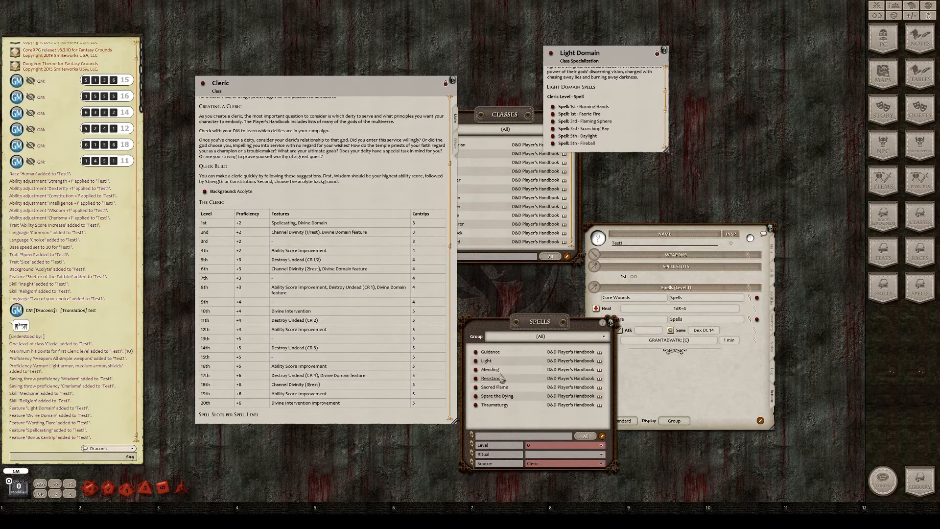
Add the Light, Sacred Flame and Mending cantrips to the character's spells
drag(481, 360, 660, 381)
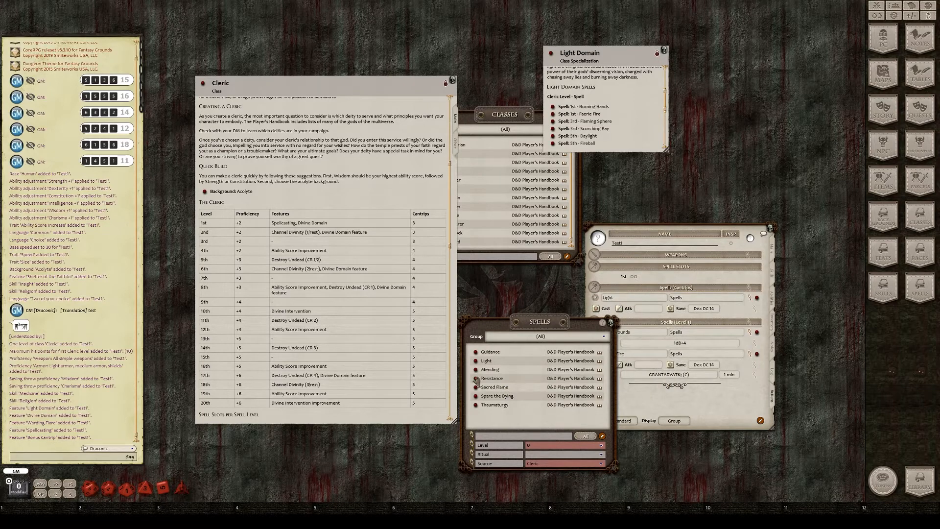
drag(477, 388, 676, 396)
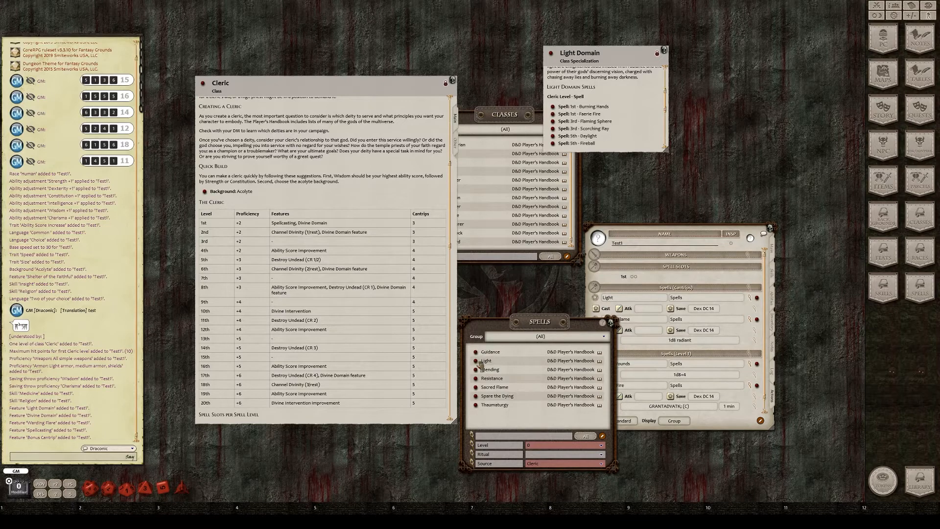
drag(476, 370, 748, 333)
Move the character sheet clear of the spell list and collapse the action details of its cantrips and level 1 spells
drag(752, 229, 769, 135)
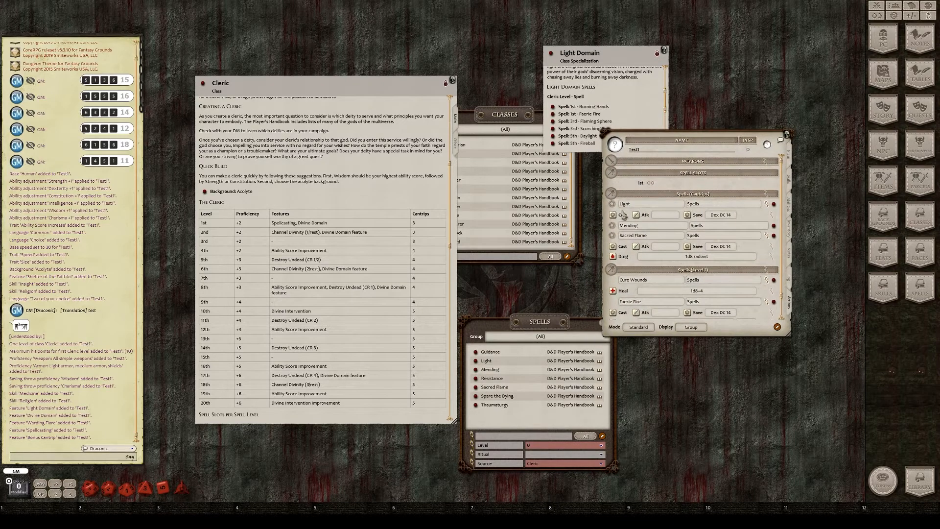
click(768, 237)
click(771, 215)
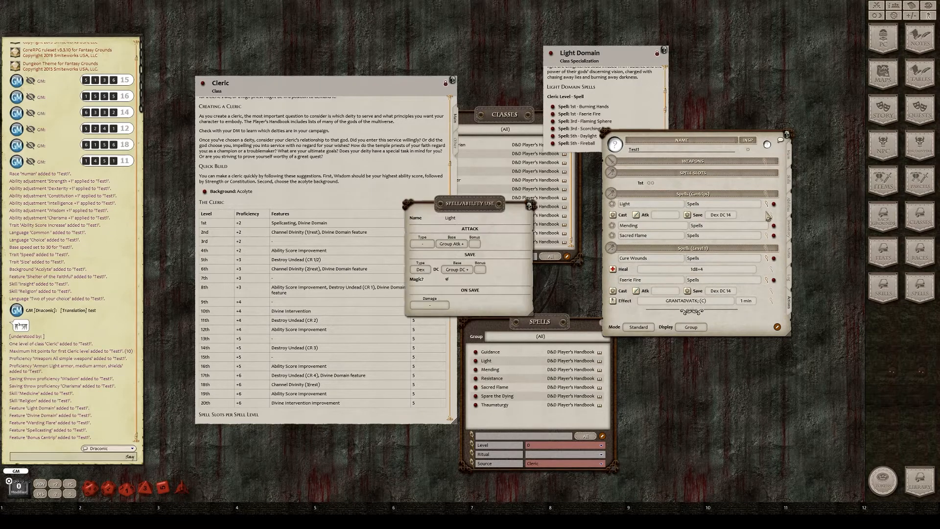
click(528, 205)
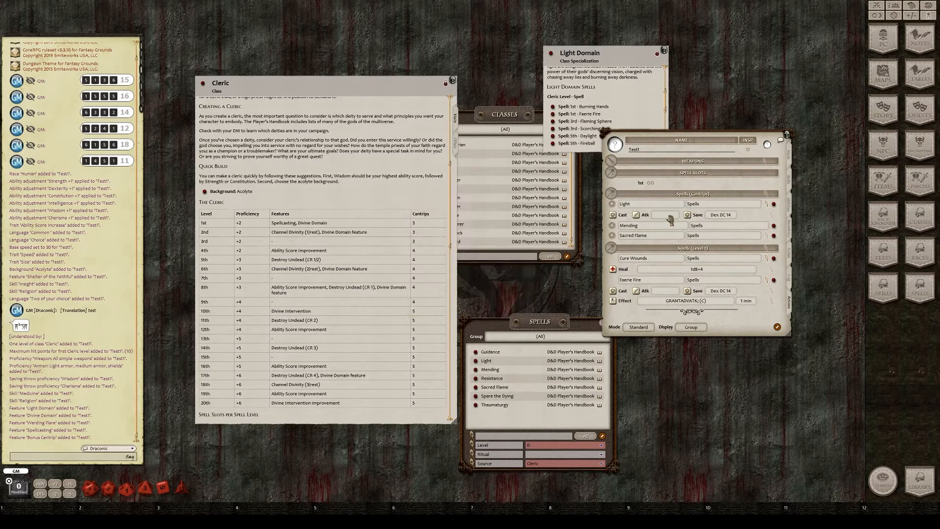
click(766, 204)
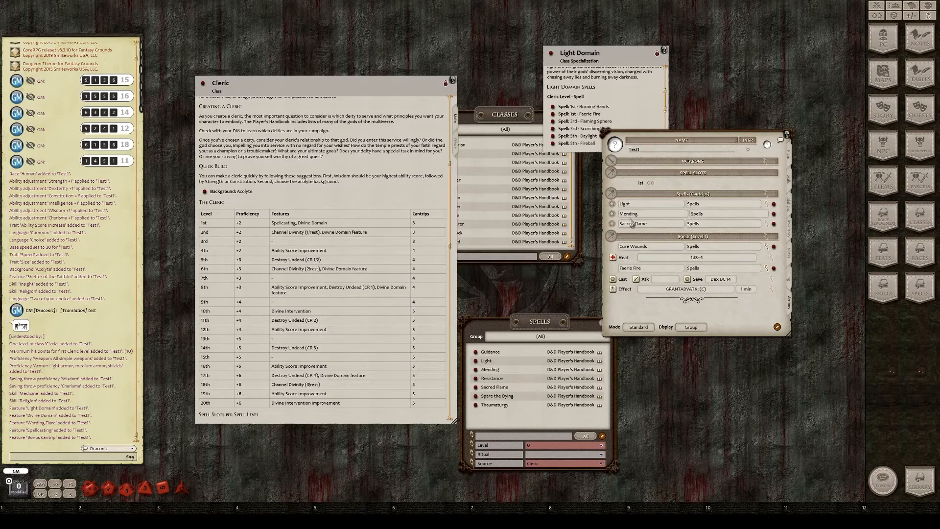
click(768, 247)
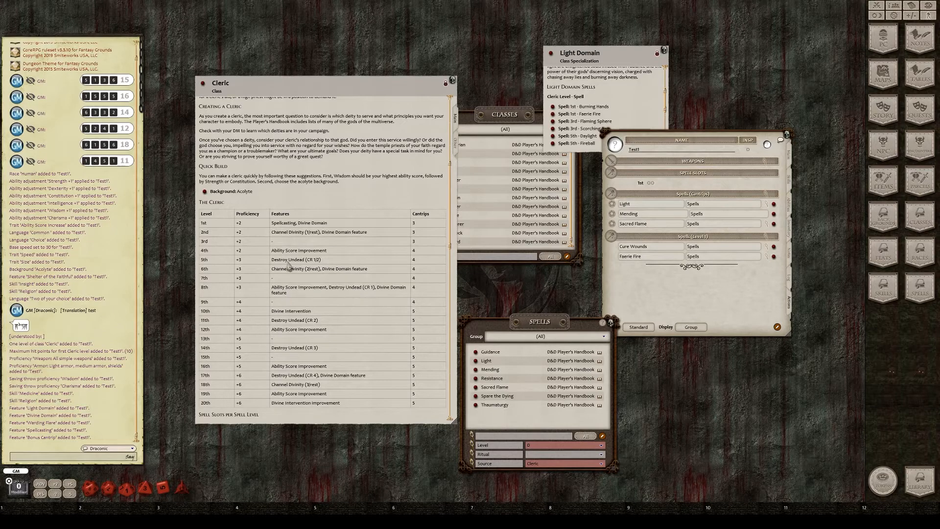
Review the Cleric description's proficiencies, equipment and features alongside the character's skills and abilities pages
scroll(291, 266, down, 10)
scroll(269, 320, down, 8)
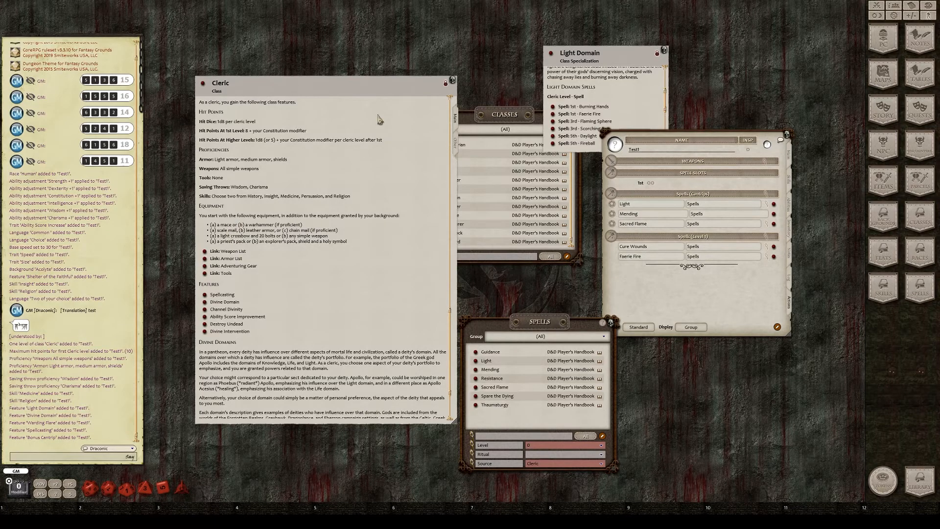
drag(380, 120, 306, 125)
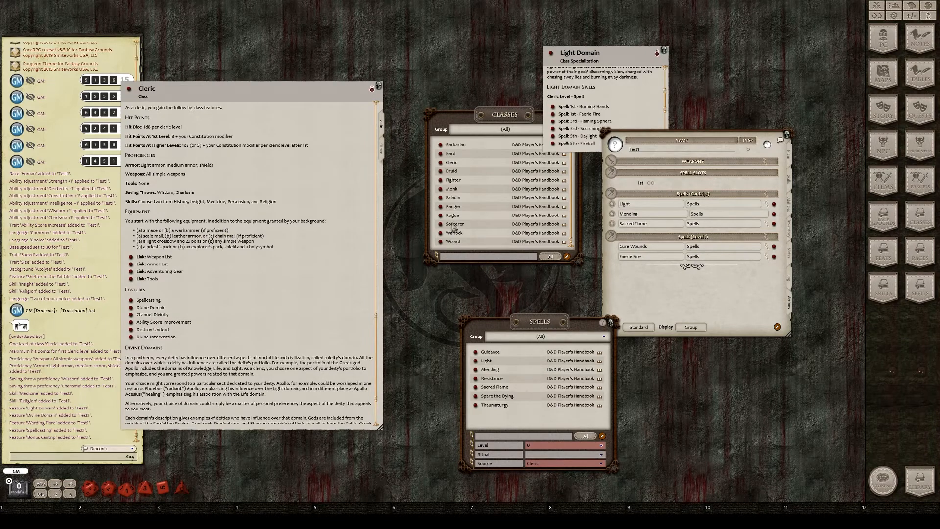
click(792, 183)
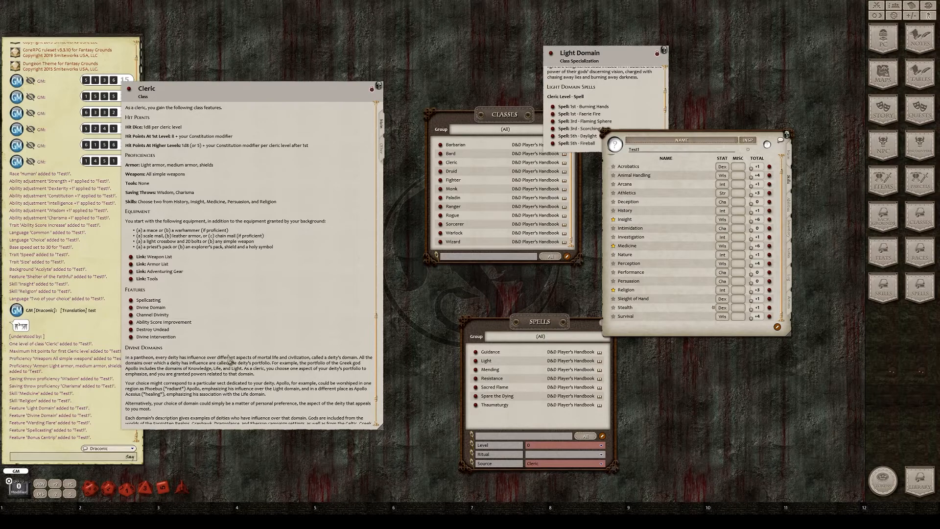
scroll(229, 360, down, 4)
scroll(239, 372, down, 1)
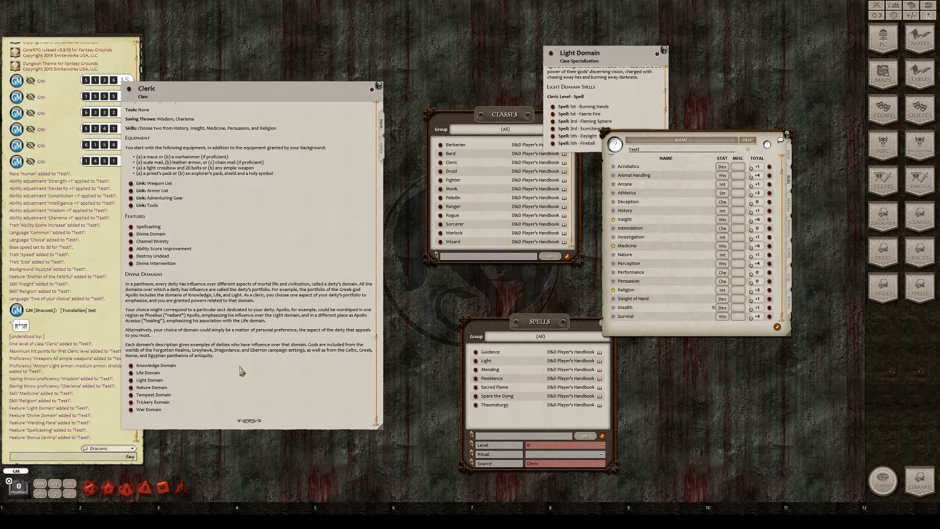
scroll(247, 337, up, 5)
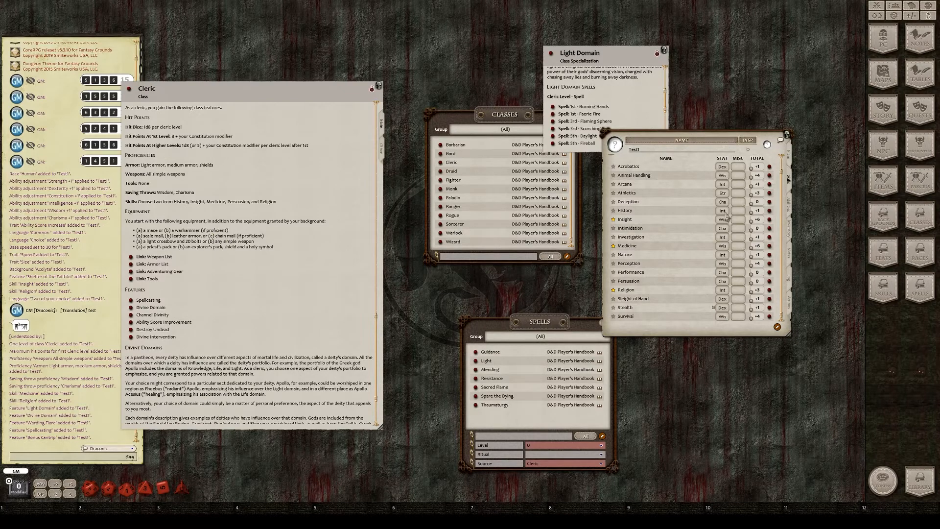
click(791, 208)
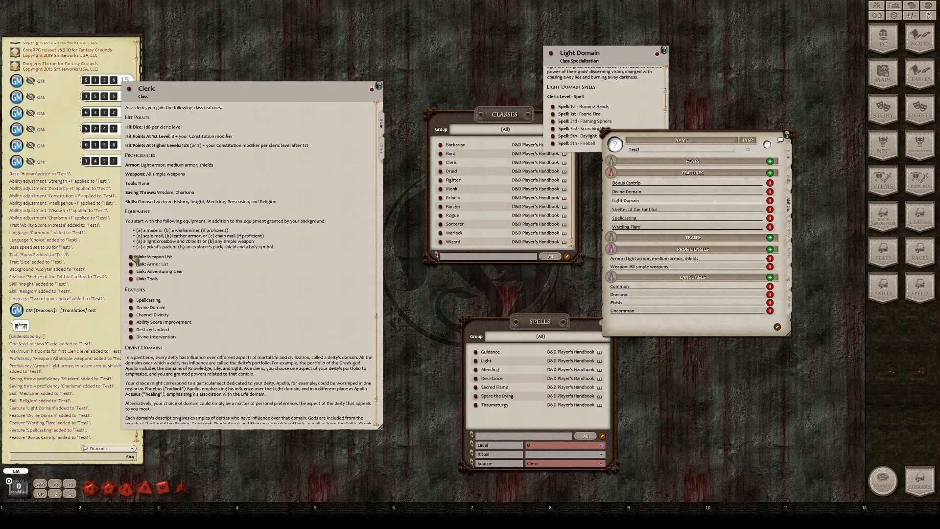
Search the item list for Mace and add it to the equipment on the character's inventory page
click(892, 182)
click(439, 298)
text(Mace)
key(Return)
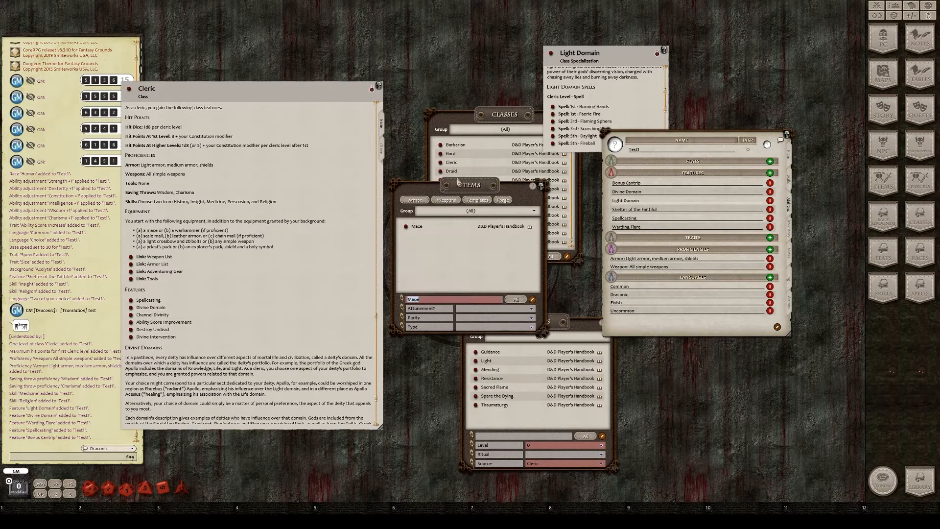
drag(471, 190, 730, 271)
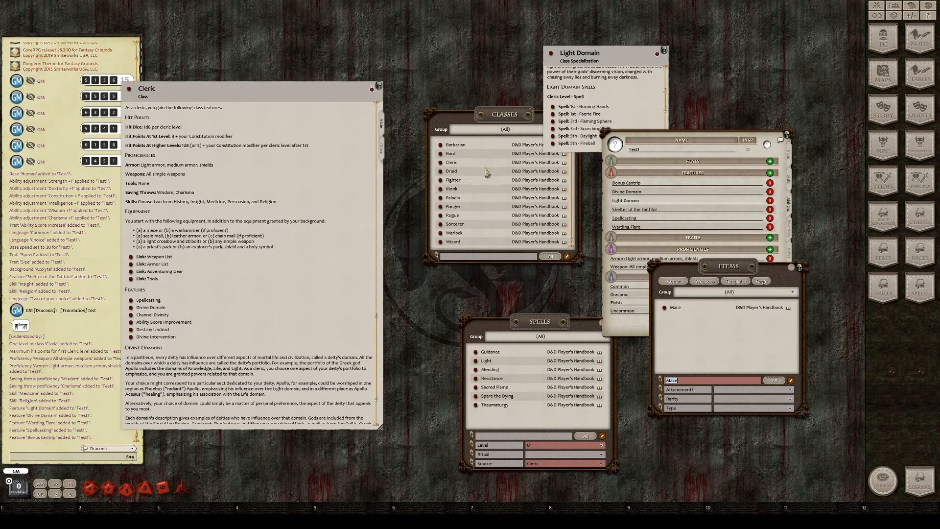
drag(701, 138, 471, 130)
click(561, 223)
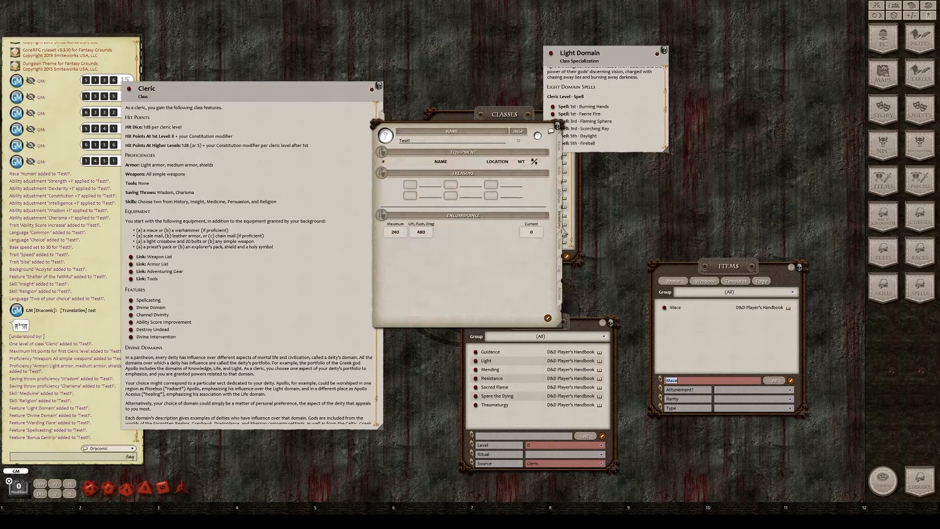
drag(667, 309, 486, 280)
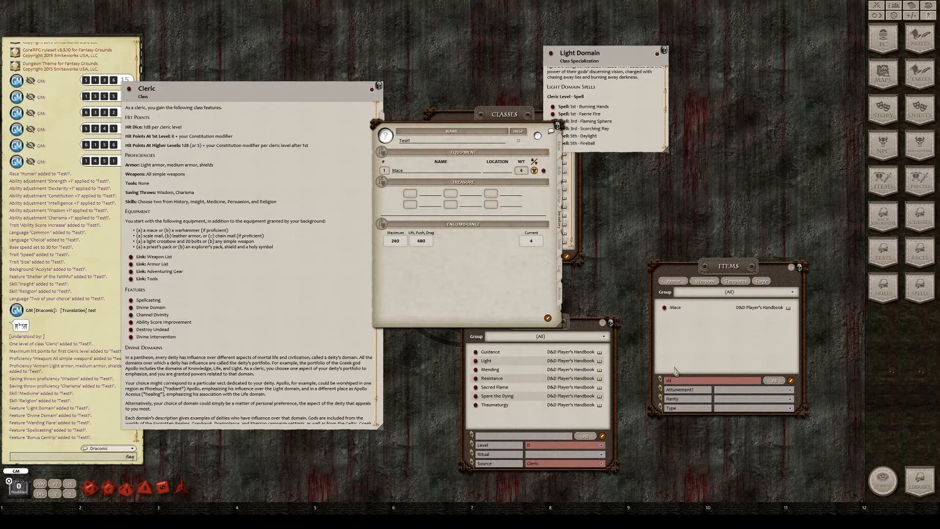
Search the items for "shield" and "chain", adding the standard Shield and Chain Mail to the character's equipment
text(shield)
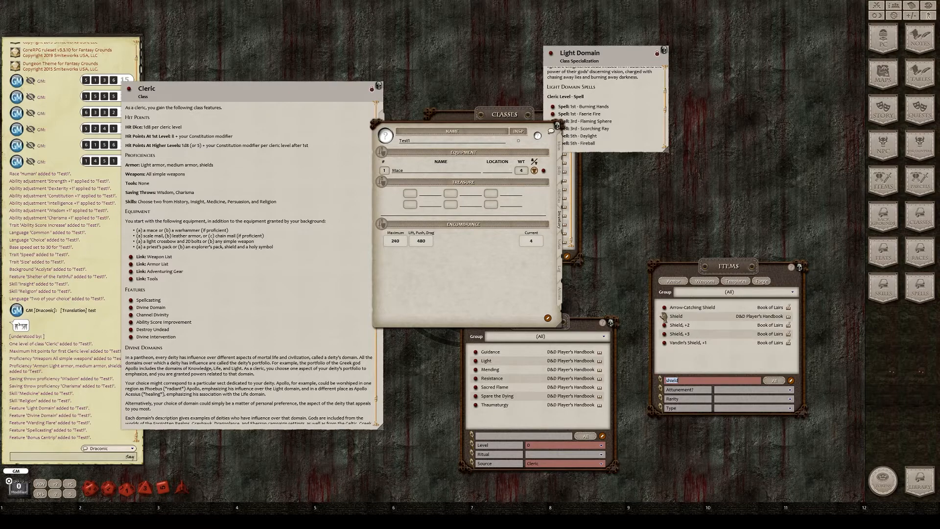
drag(664, 316, 492, 279)
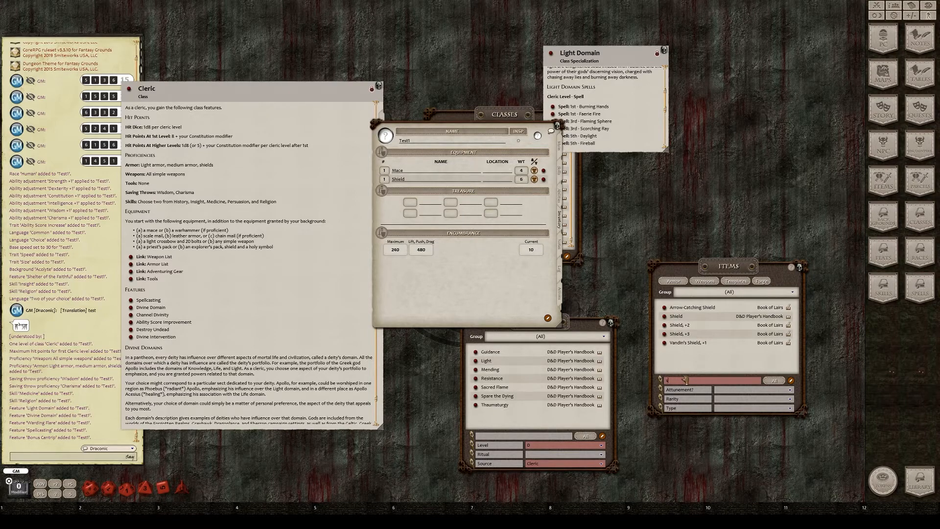
text(ain)
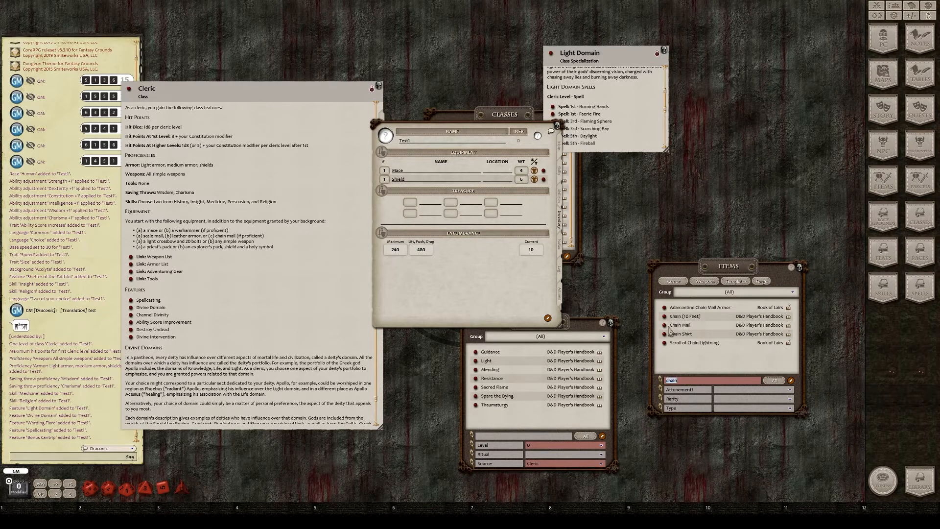
drag(665, 329, 383, 307)
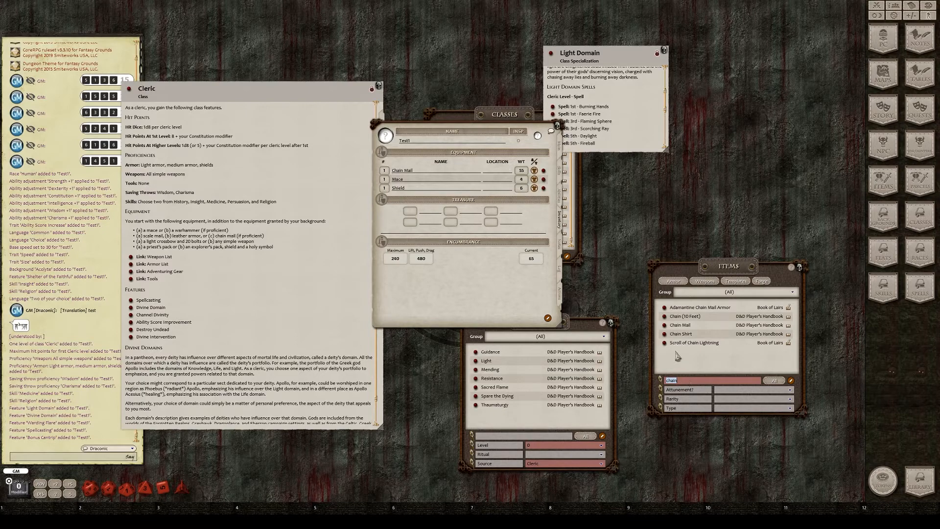
Search the items for "crossbow" and "bolts", adding Crossbow, Light and Crossbow Bolts (20) to the character's equipment
text(sbow)
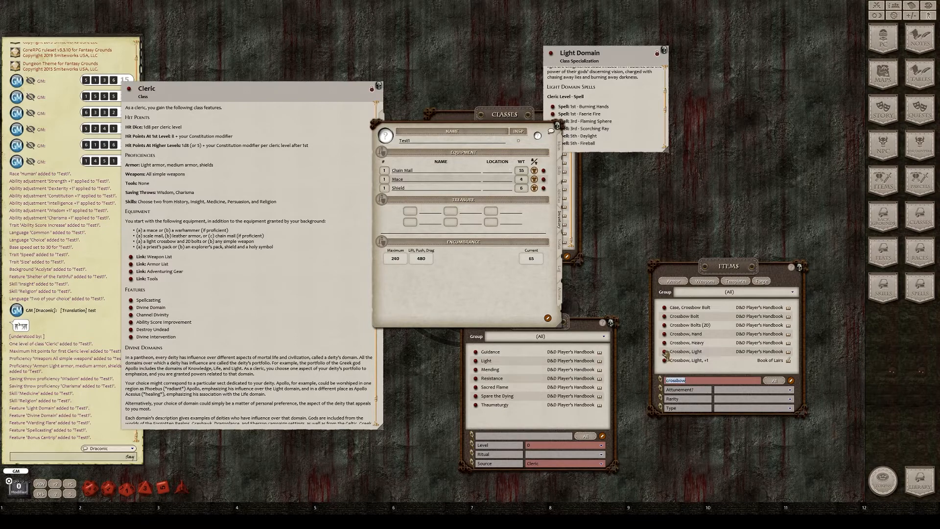
drag(668, 352, 407, 193)
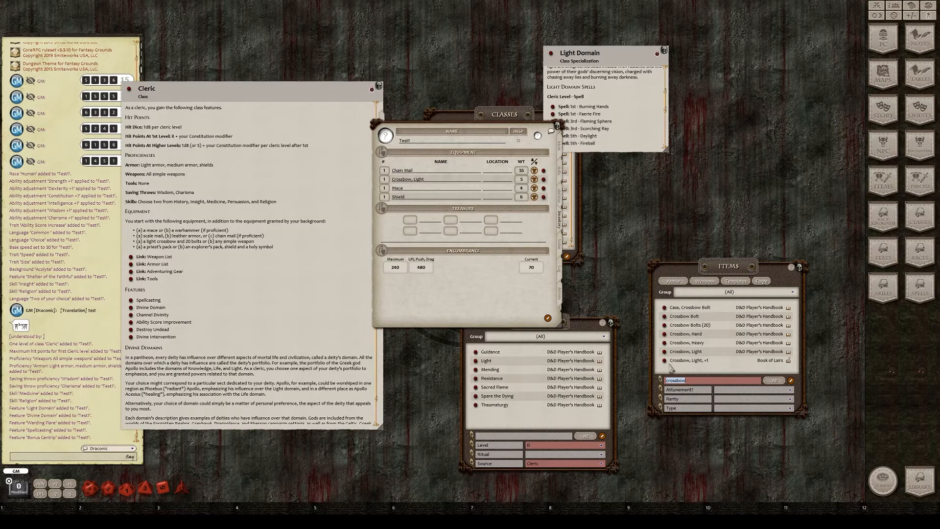
text(bolts)
drag(667, 309, 434, 216)
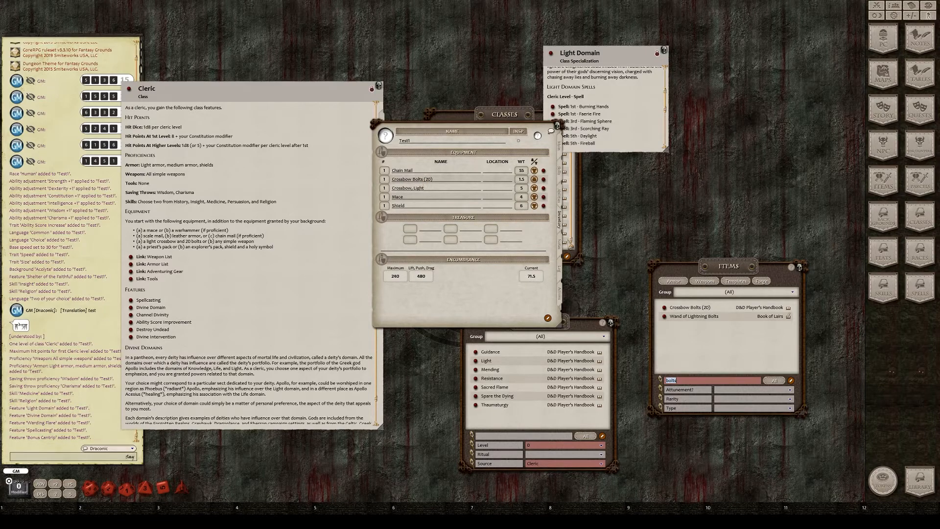
Enter the light crossbow's ammo count on the character's weapons and spells page and close the character sheet
click(561, 296)
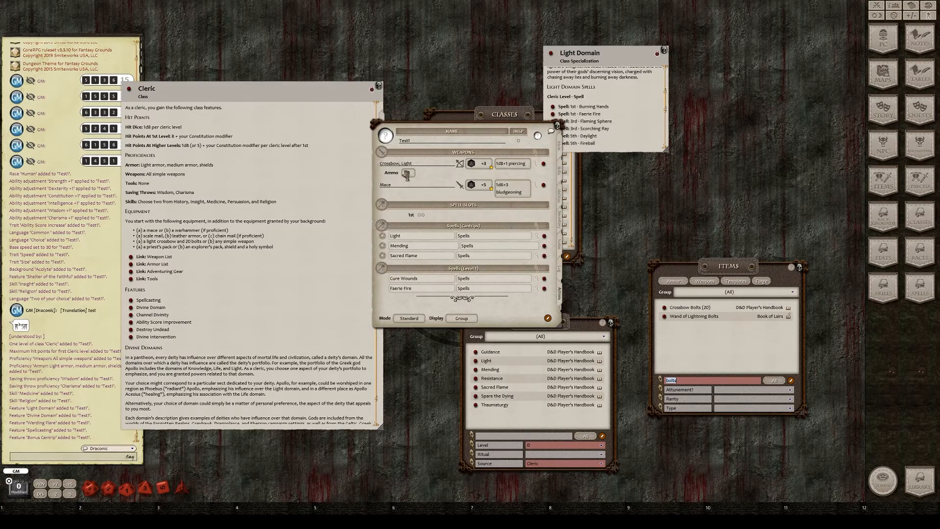
text(0)
click(557, 126)
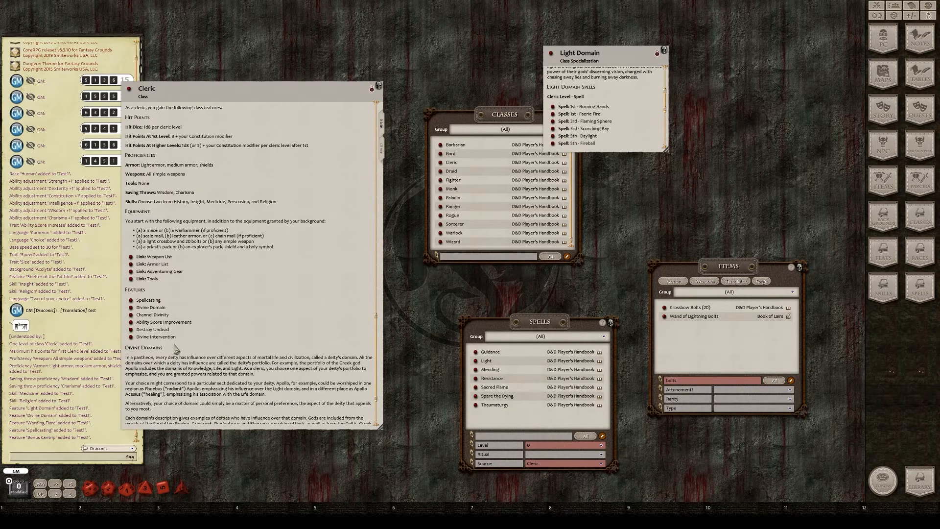
Reopen the Test1 character's sheet from the character list and close the list
click(882, 53)
click(384, 226)
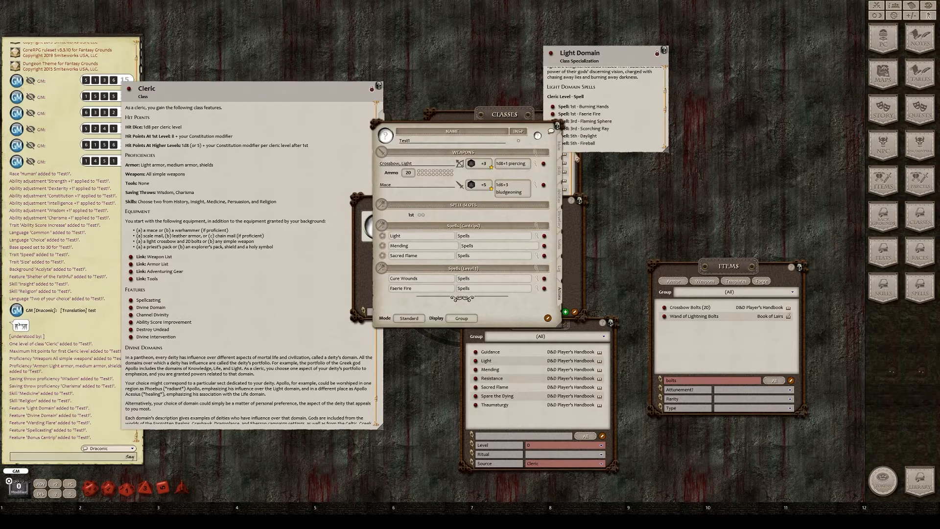
click(579, 201)
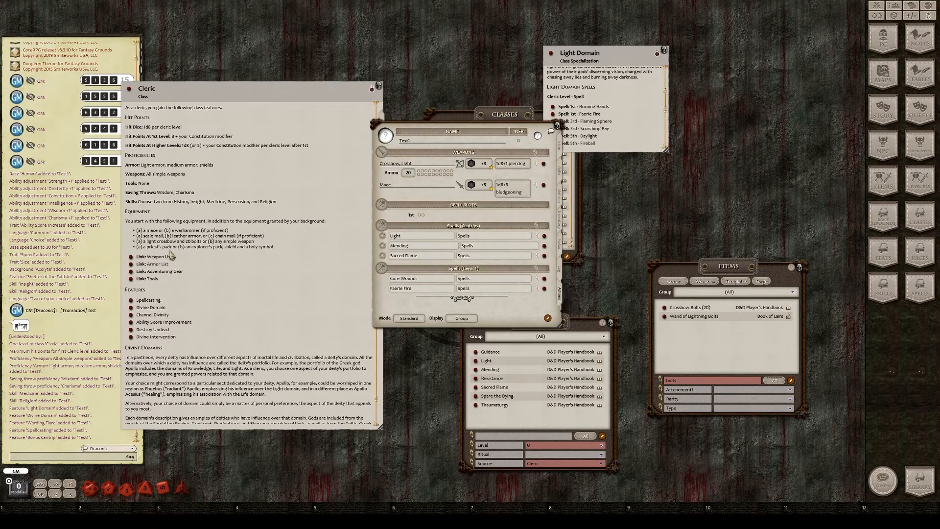
Search the items for "pack" and add the Priest's Pack to the equipment on the character's inventory page
double_click(688, 380)
text(pack)
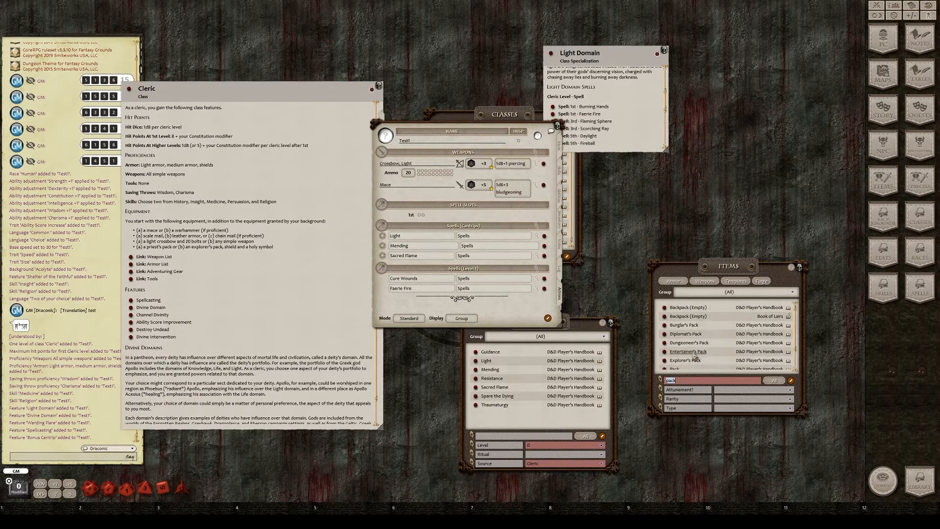
scroll(685, 358, down, 2)
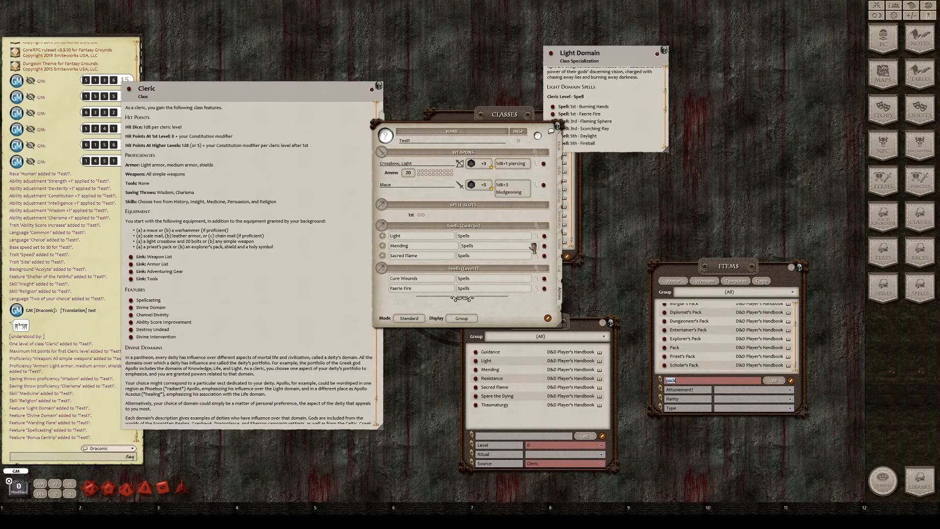
click(560, 226)
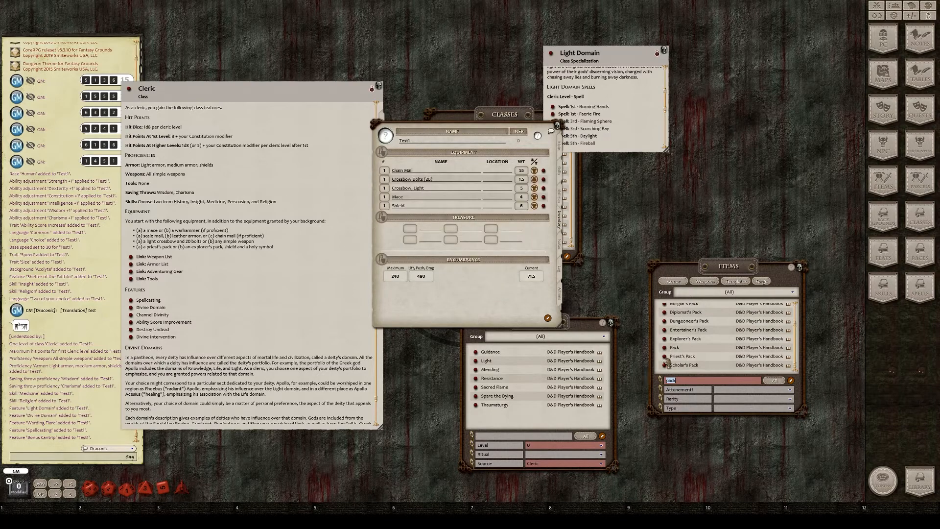
drag(665, 358, 446, 185)
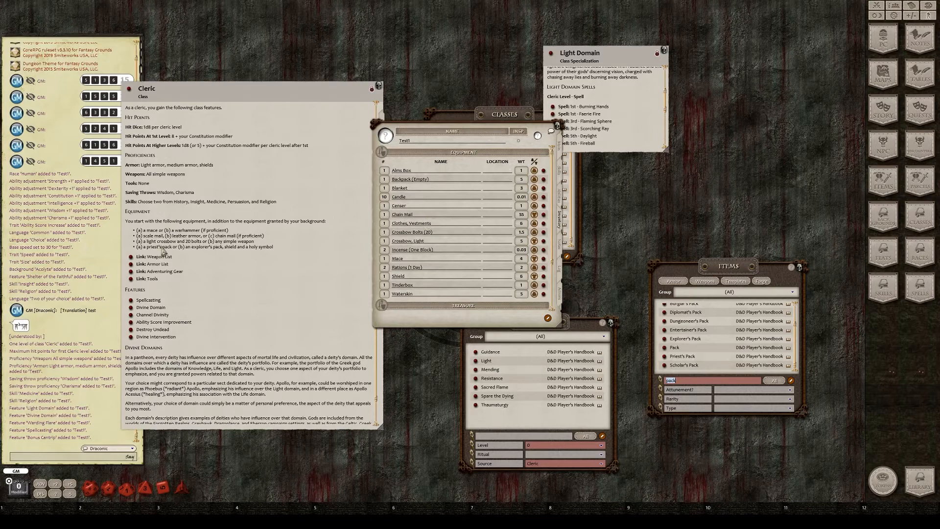
Check the rest of the Cleric class description and view the character's features, proficiencies and languages page
scroll(168, 277, down, 3)
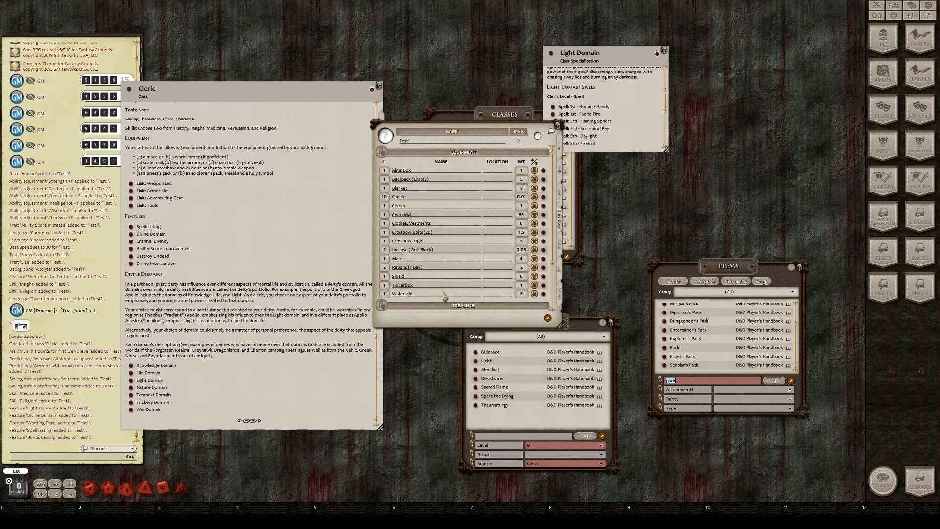
click(559, 196)
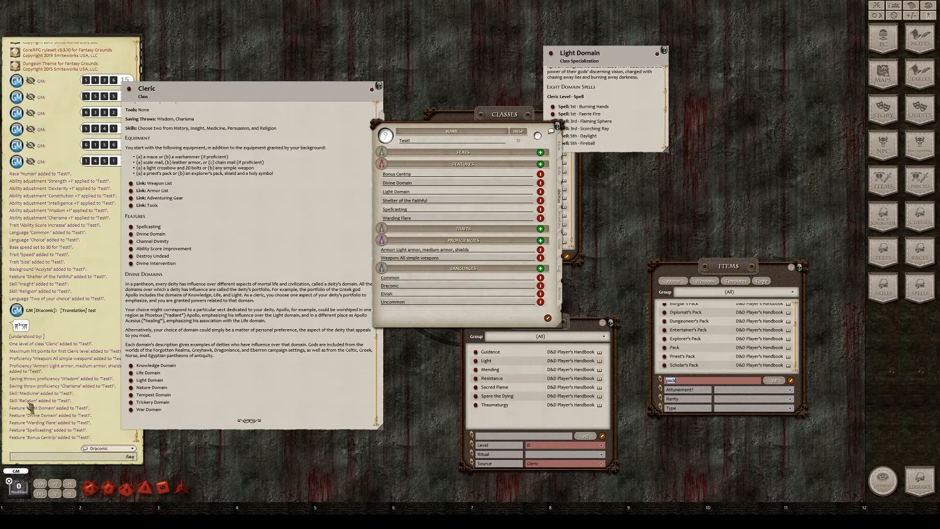